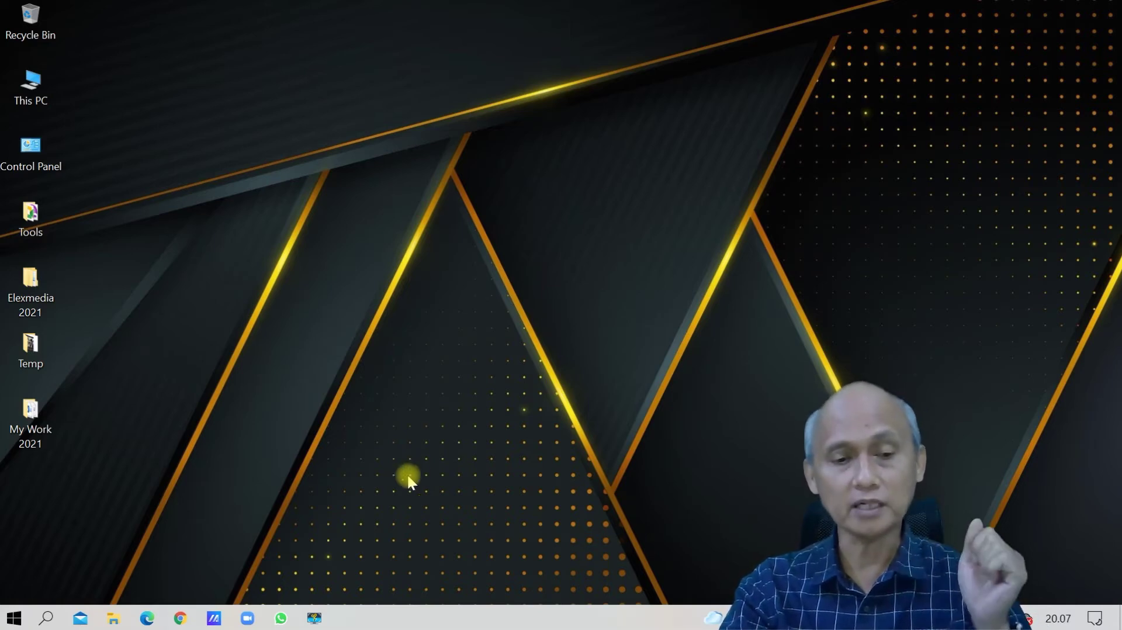
Launch Google Chrome from the Windows Start menu app list.
left_click(13, 618)
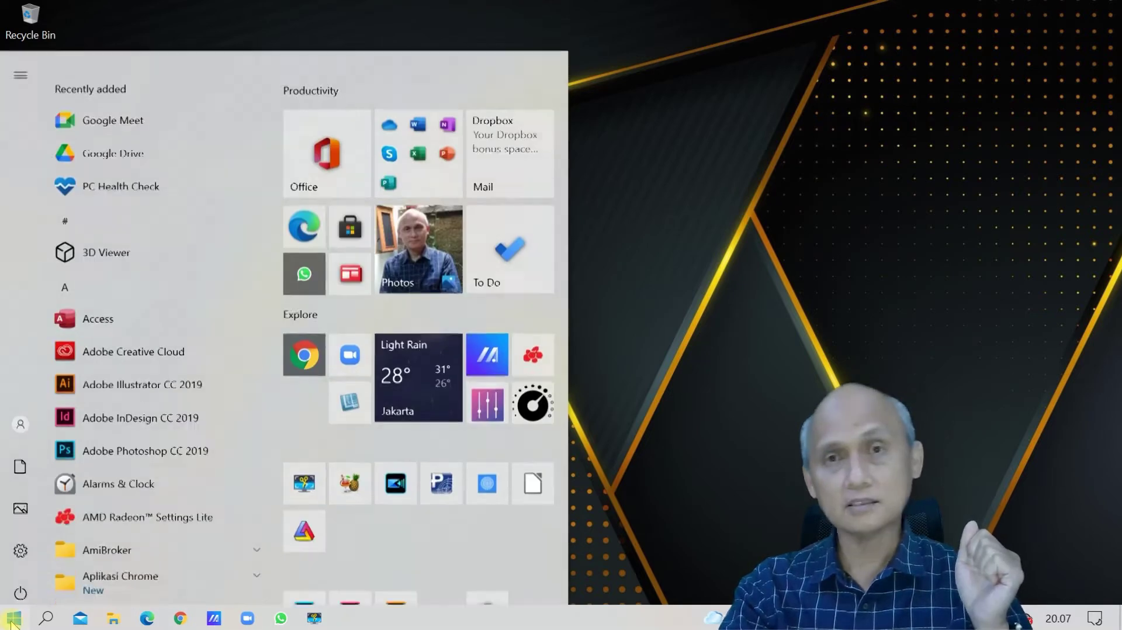
scroll(163, 482, "down", 8)
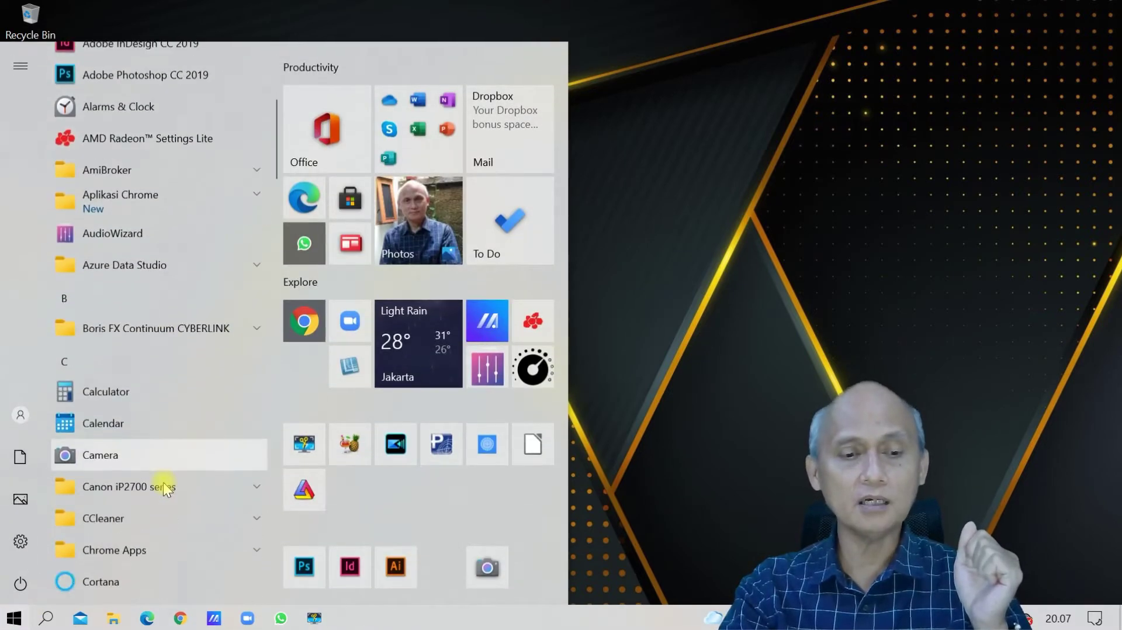
scroll(165, 471, "down", 10)
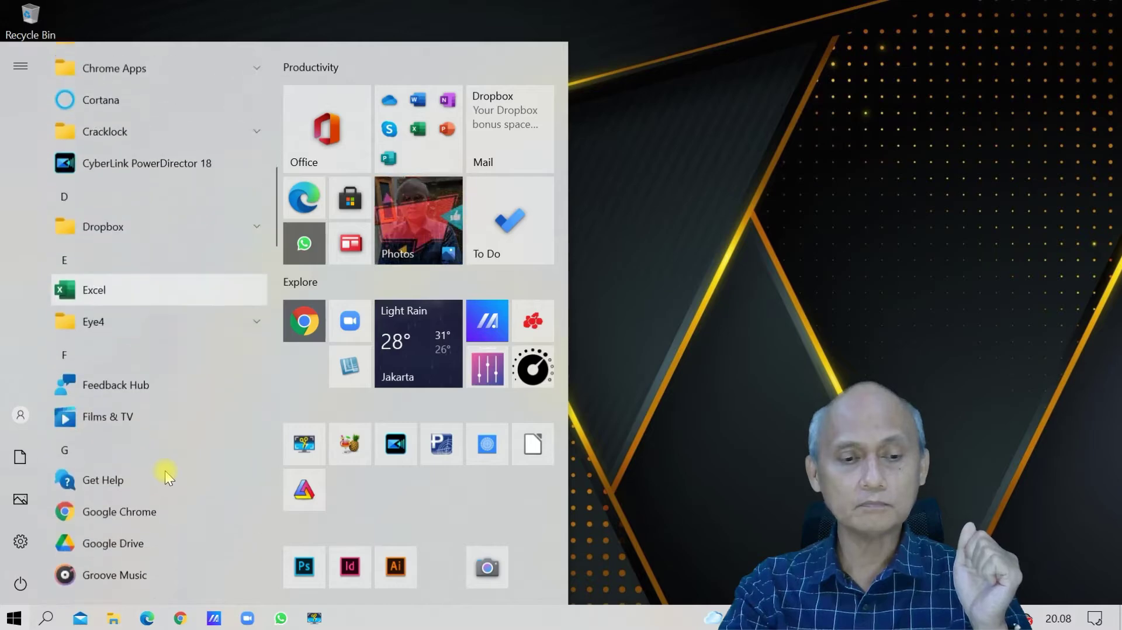
left_click(160, 478)
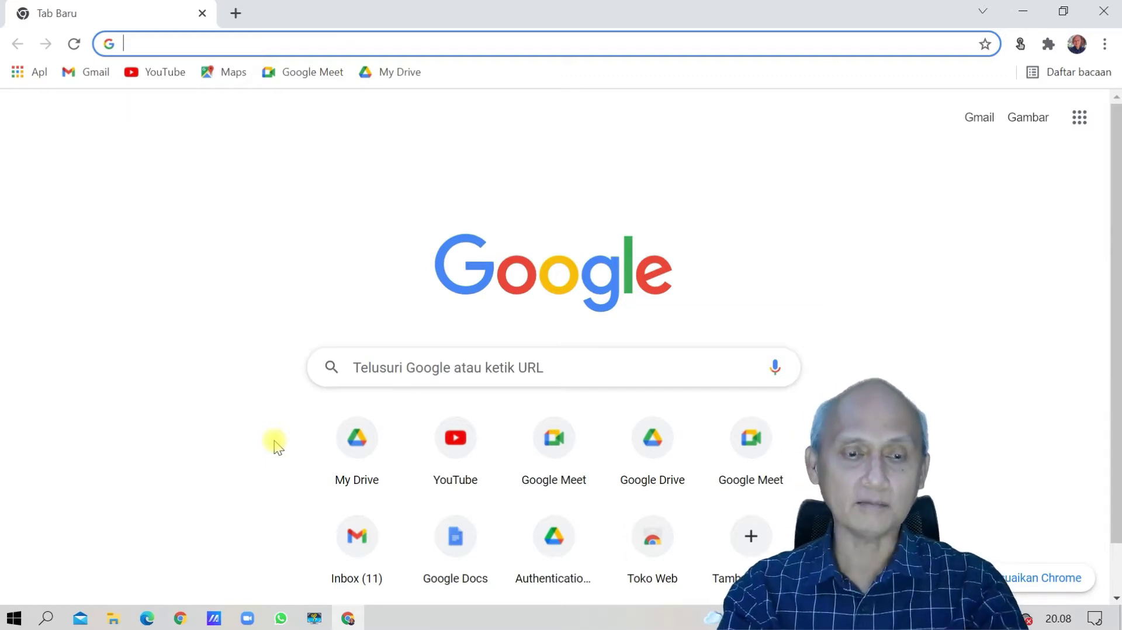
Go to drive.google.com/drive/my-drive from the Chrome address bar.
type("drive.google.com/drive/my-drive")
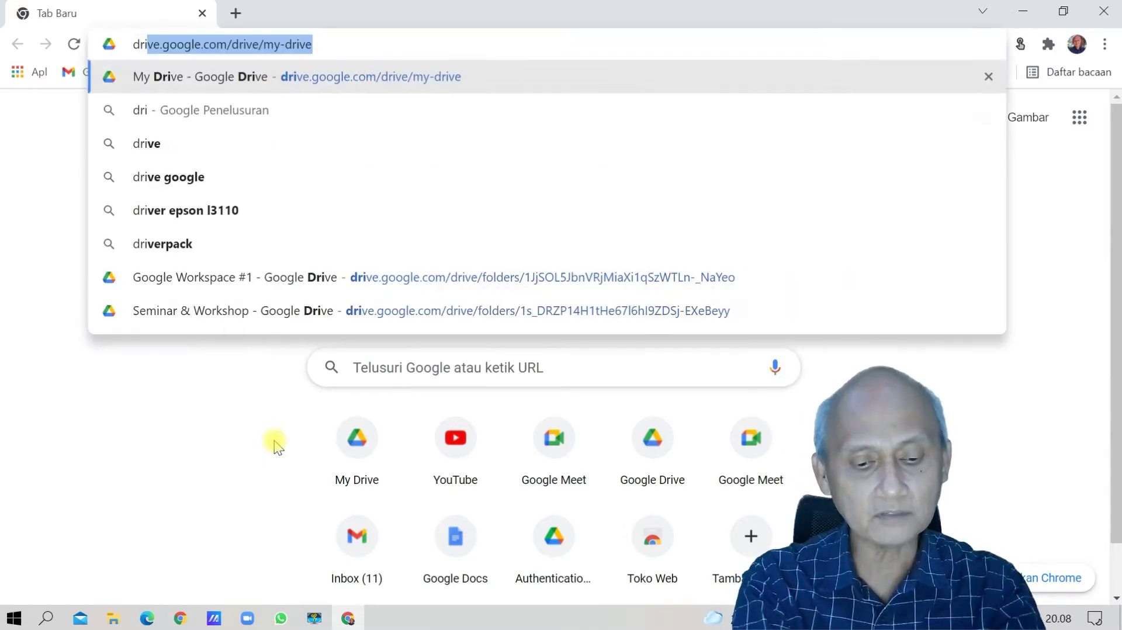
key("Return")
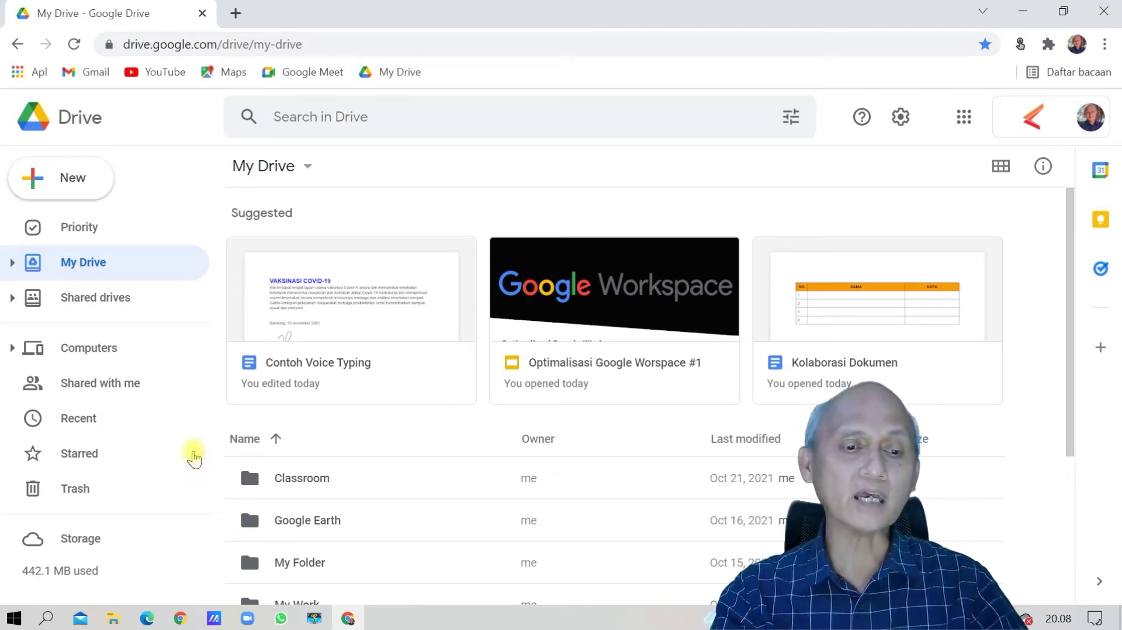
Navigate My Drive › My Work › Seminar & Workshop into Google Workspace #1 and start a new item.
left_click(12, 262)
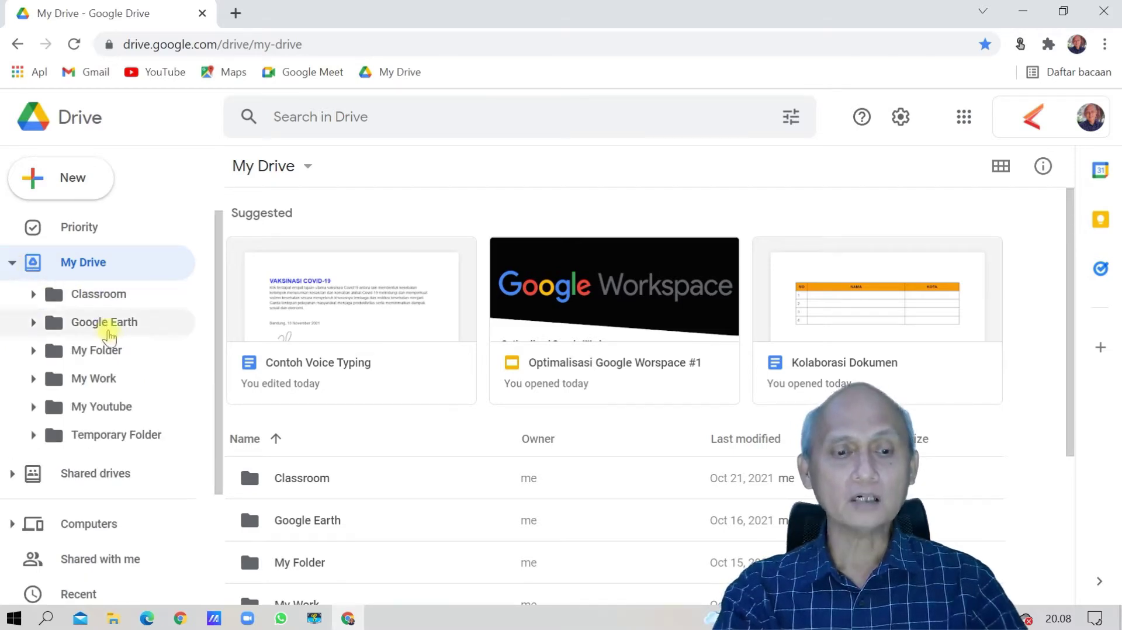
left_click(113, 377)
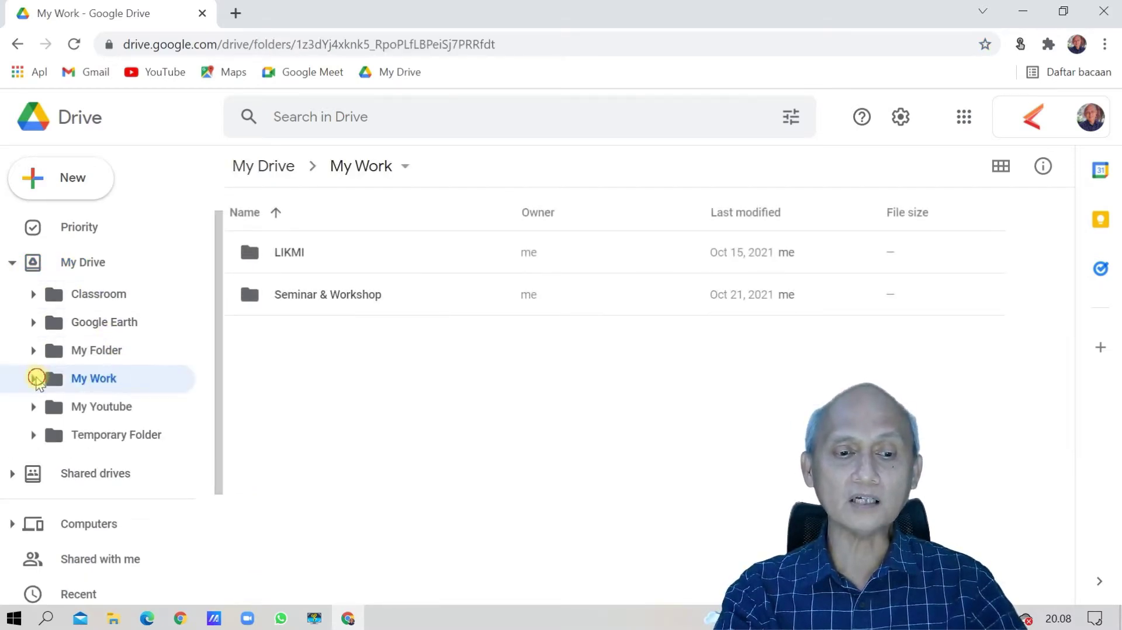
left_click(33, 378)
left_click(124, 435)
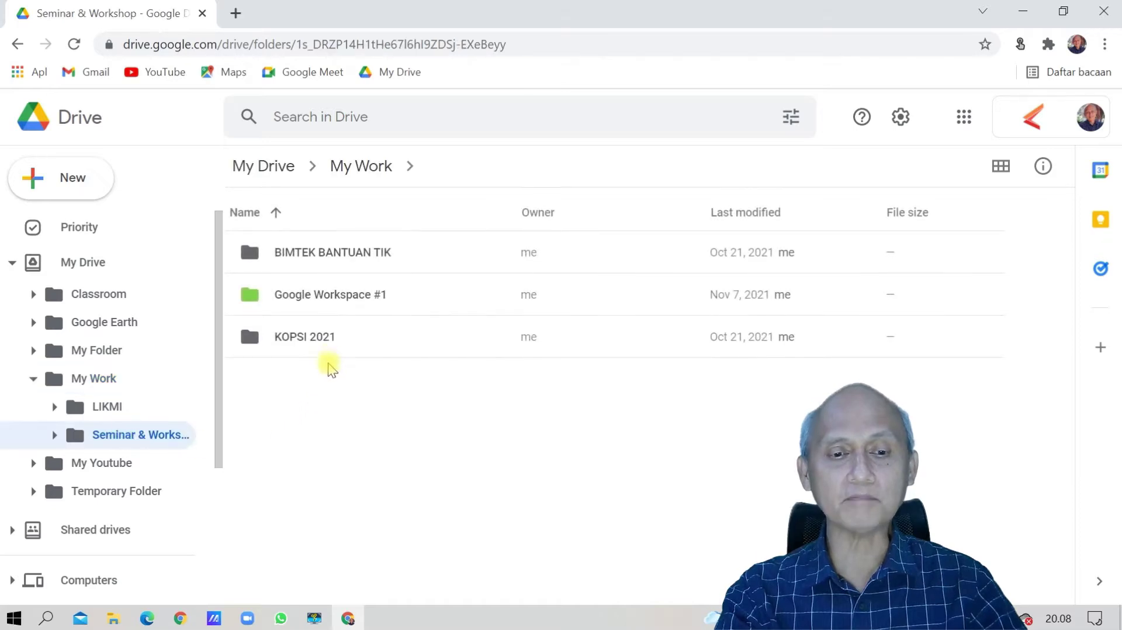
left_click(339, 298)
double_click(339, 298)
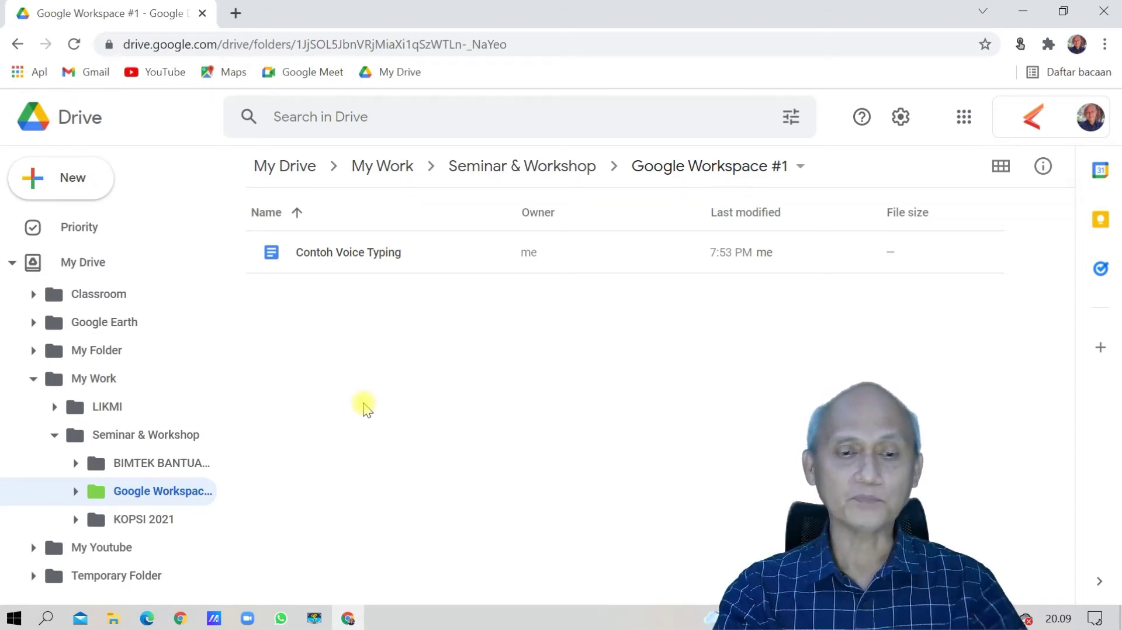
left_click(84, 181)
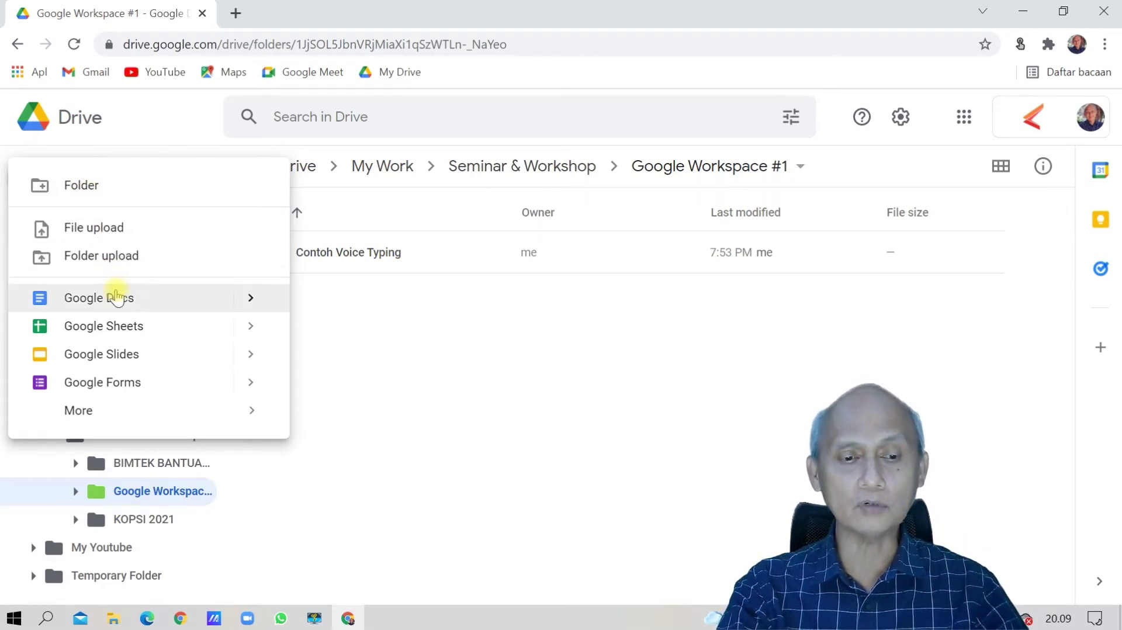
Create a Google Docs blank document from the New menu.
mouse_move(261, 312)
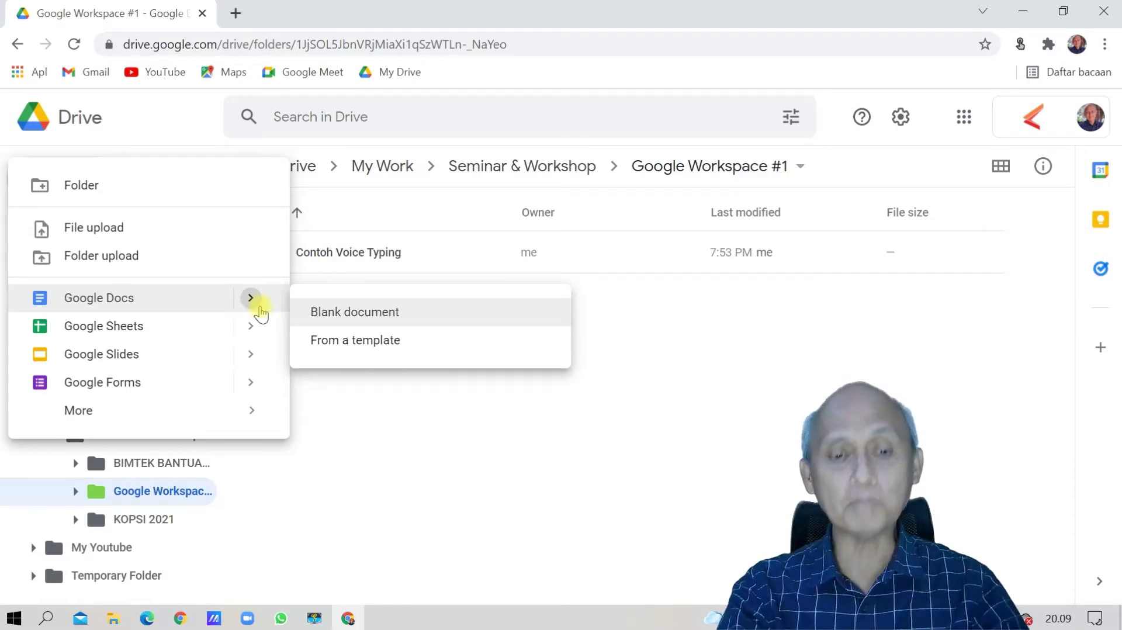
left_click(325, 319)
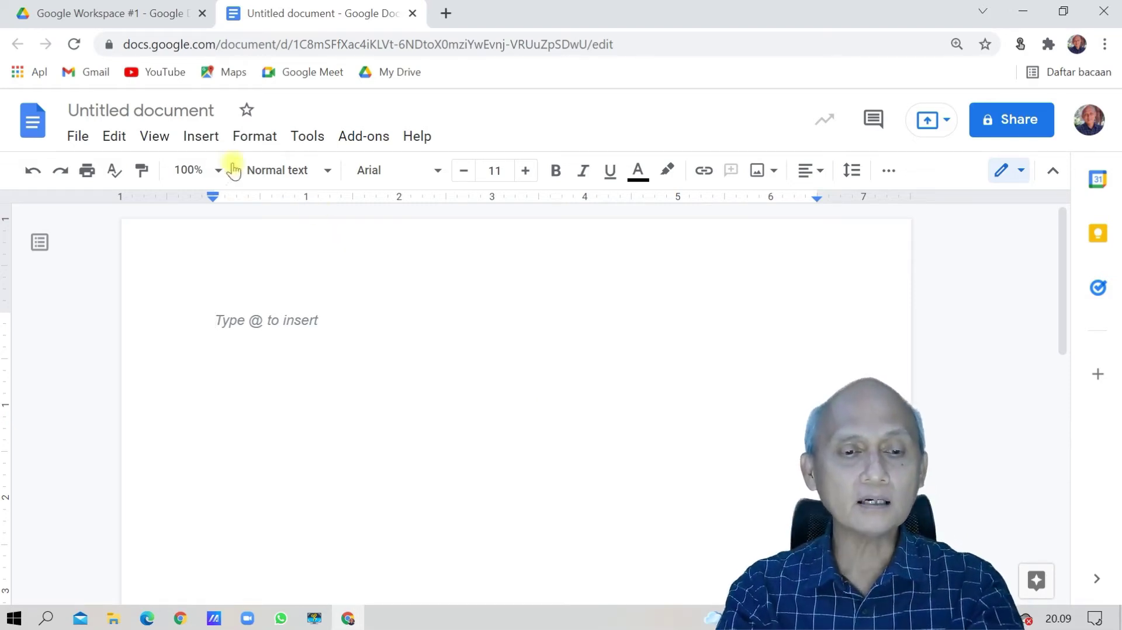
Retitle the Untitled document as 'Contoh Add-ons'.
left_click(182, 110)
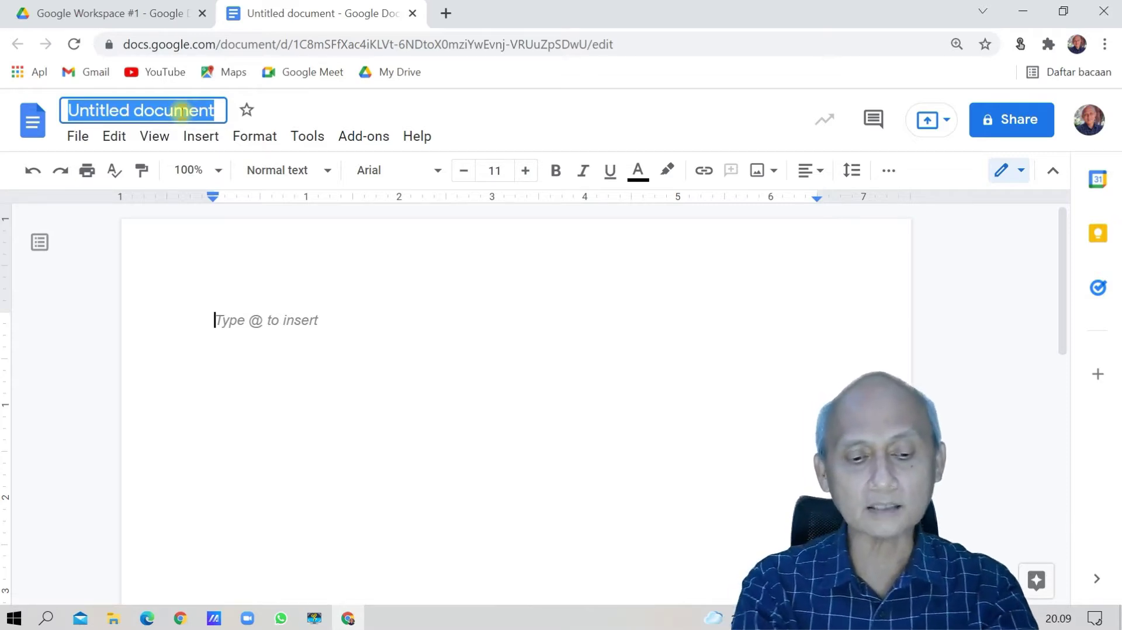
type("A")
key("BackSpace")
type("Contoh Add")
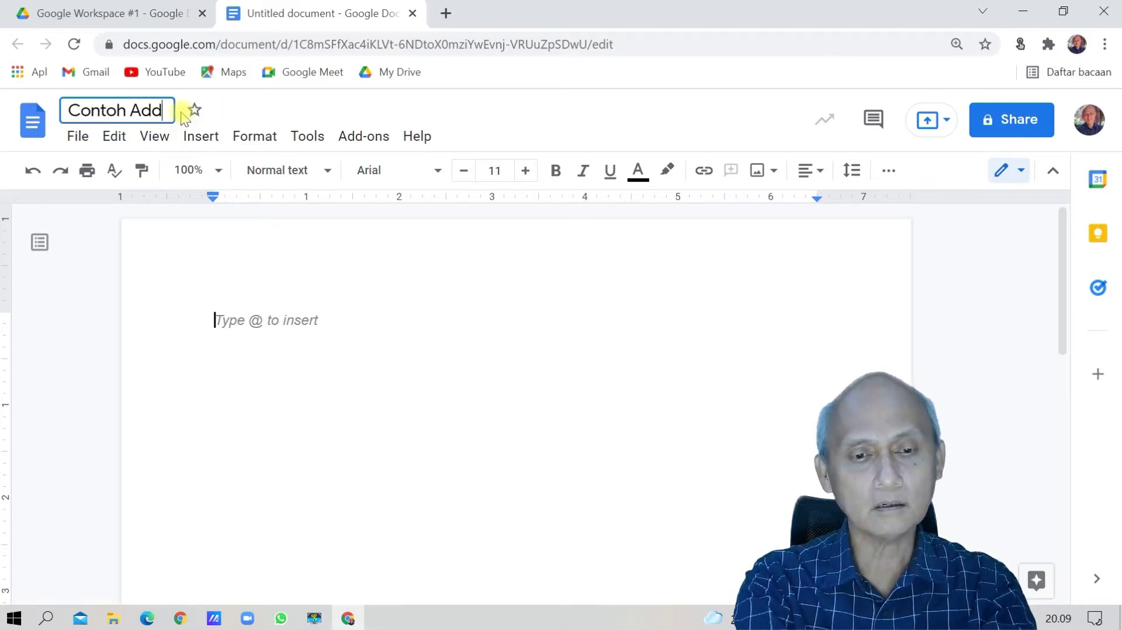
type("-ons")
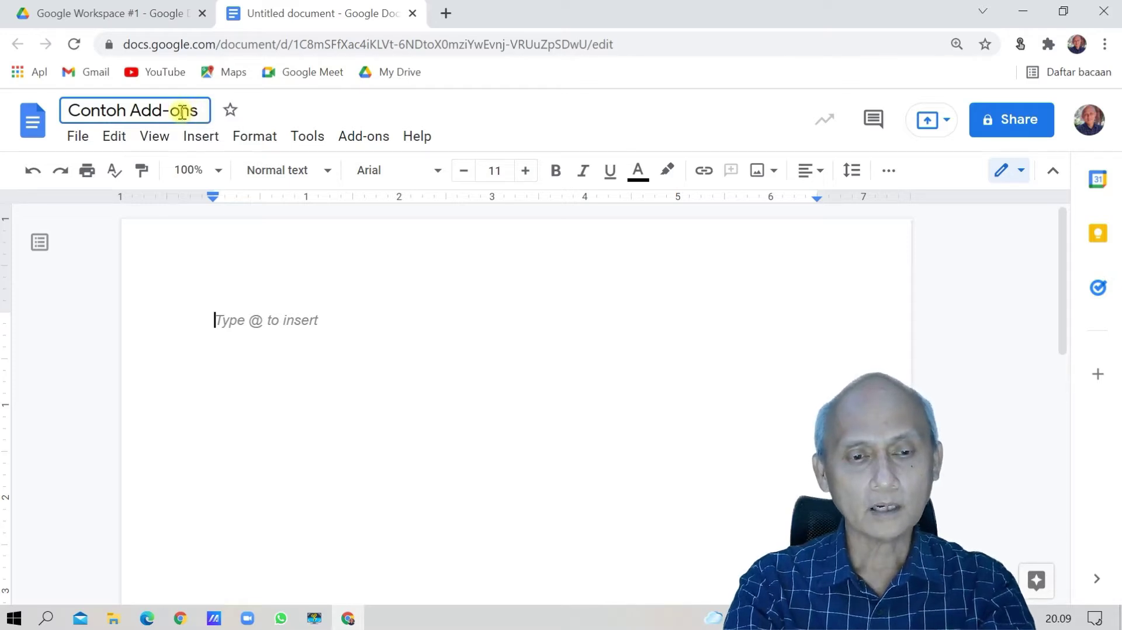
key("Return")
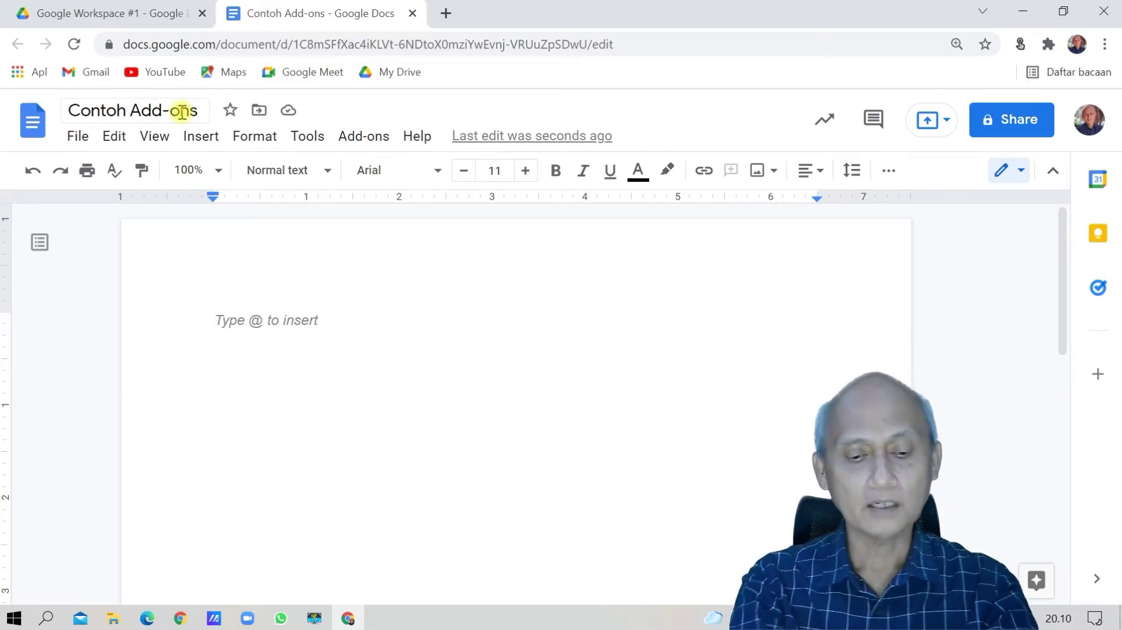
Type 'Bandung, 12 Non 2021', the signer's name below it, and place the cursor under the date.
type("Bandung")
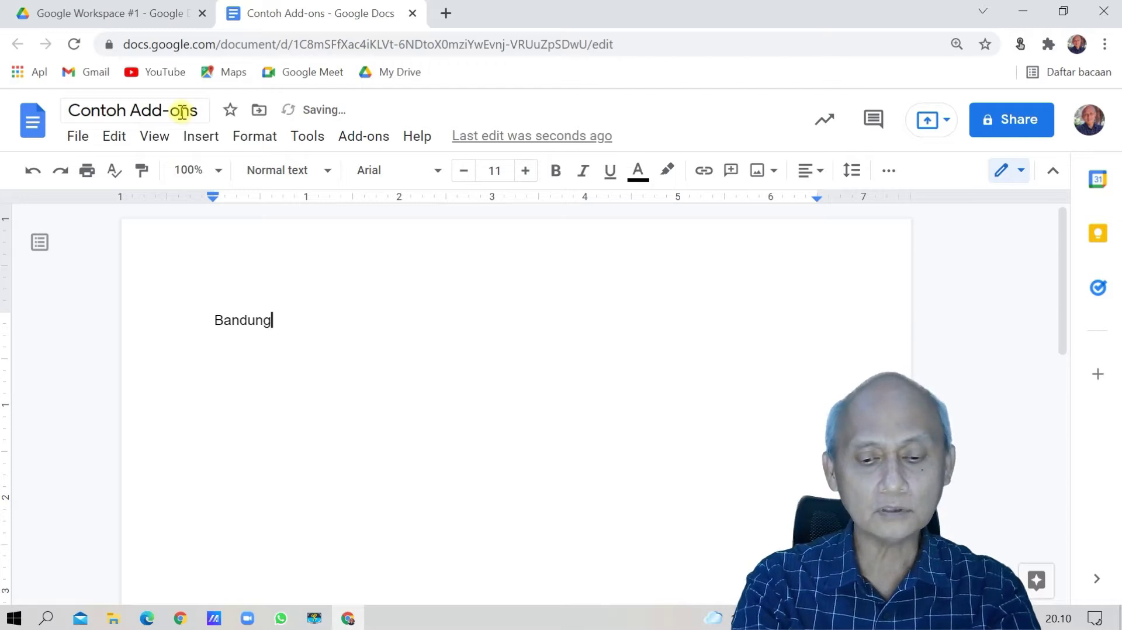
type(", 12 N")
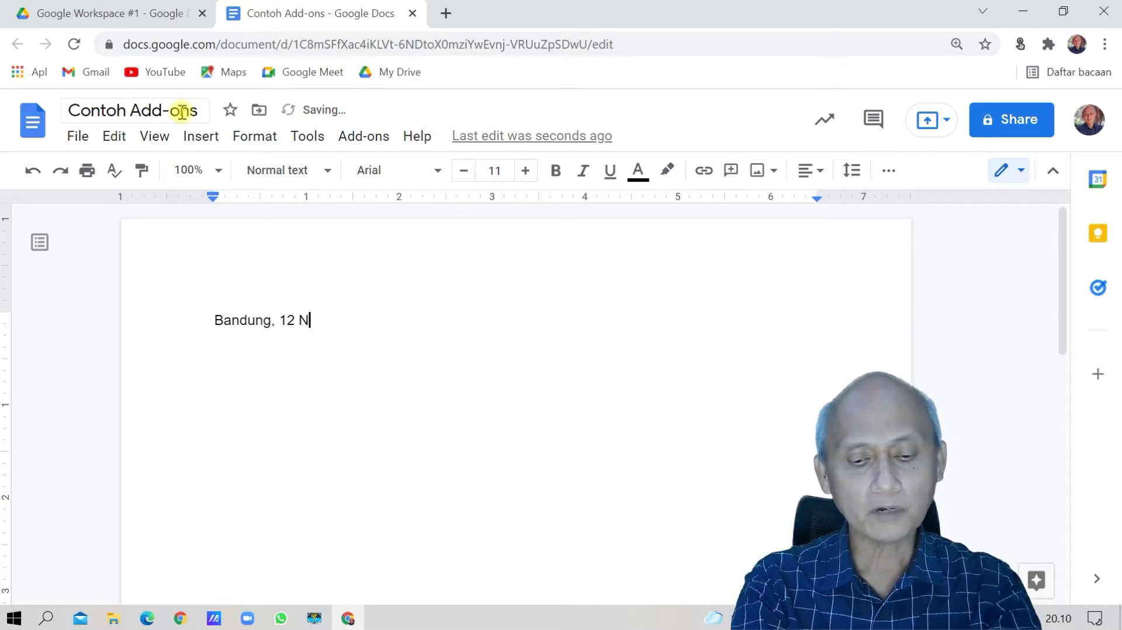
type("on 2021")
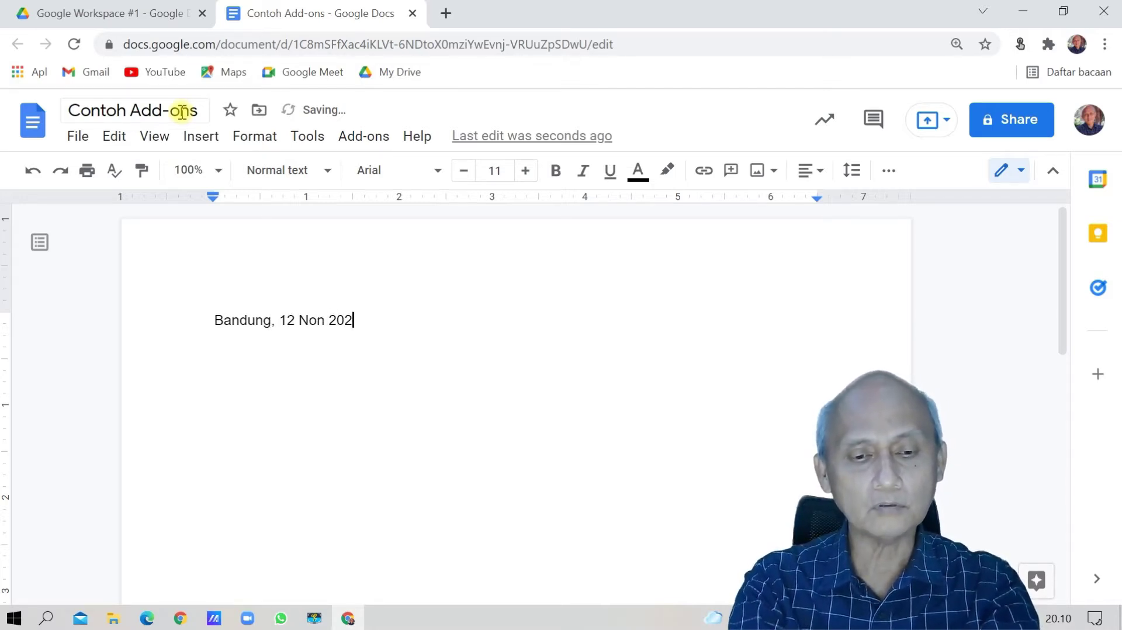
key("Return")
key("Return")
key("Return")
key("Return")
key("Return")
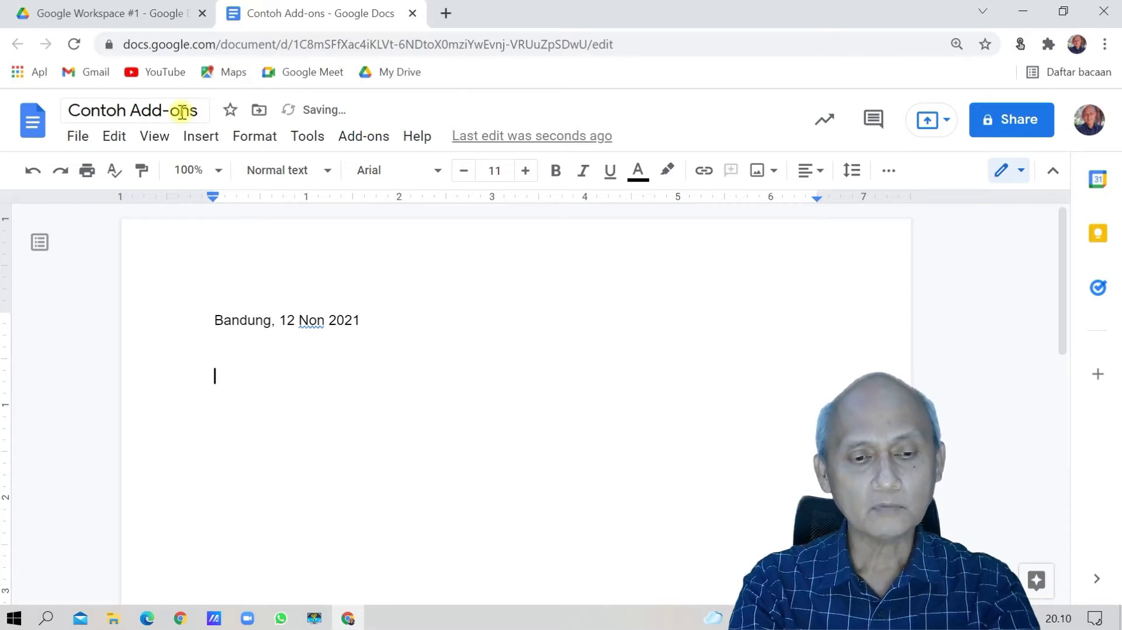
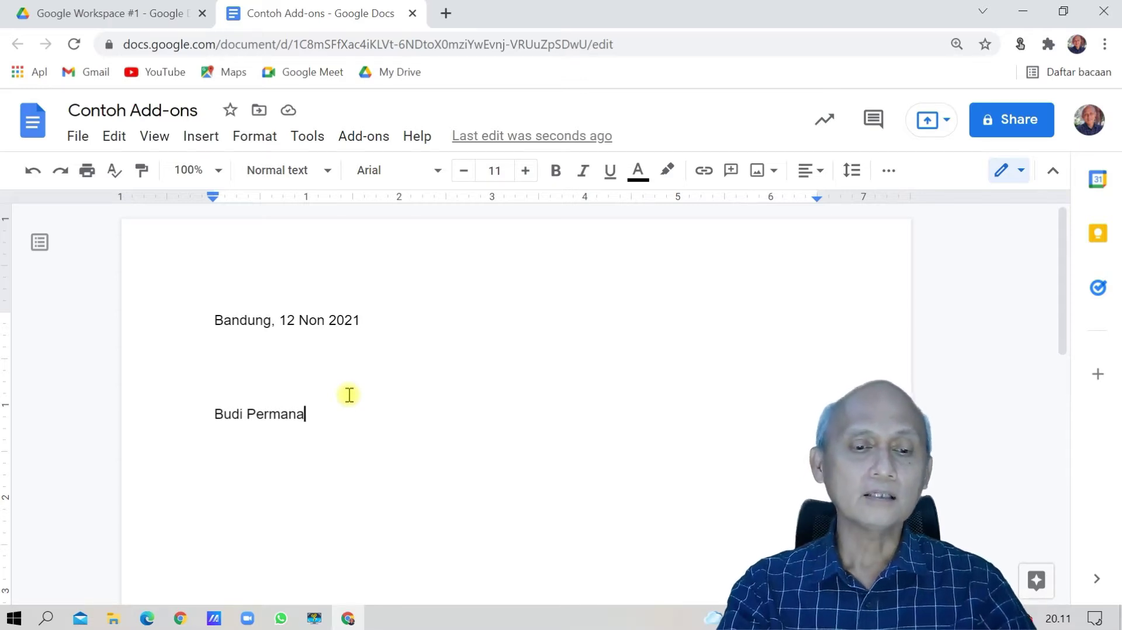
left_click(225, 345)
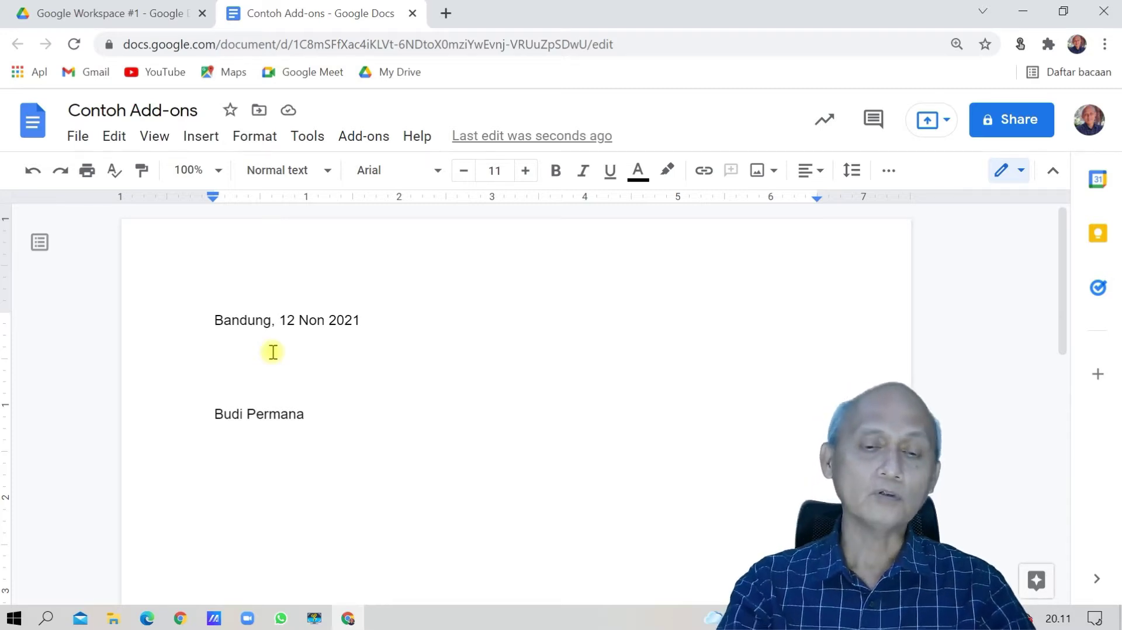
Choose Add-ons › Get add-ons to browse Docs add-ons in the Workspace Marketplace.
left_click(369, 141)
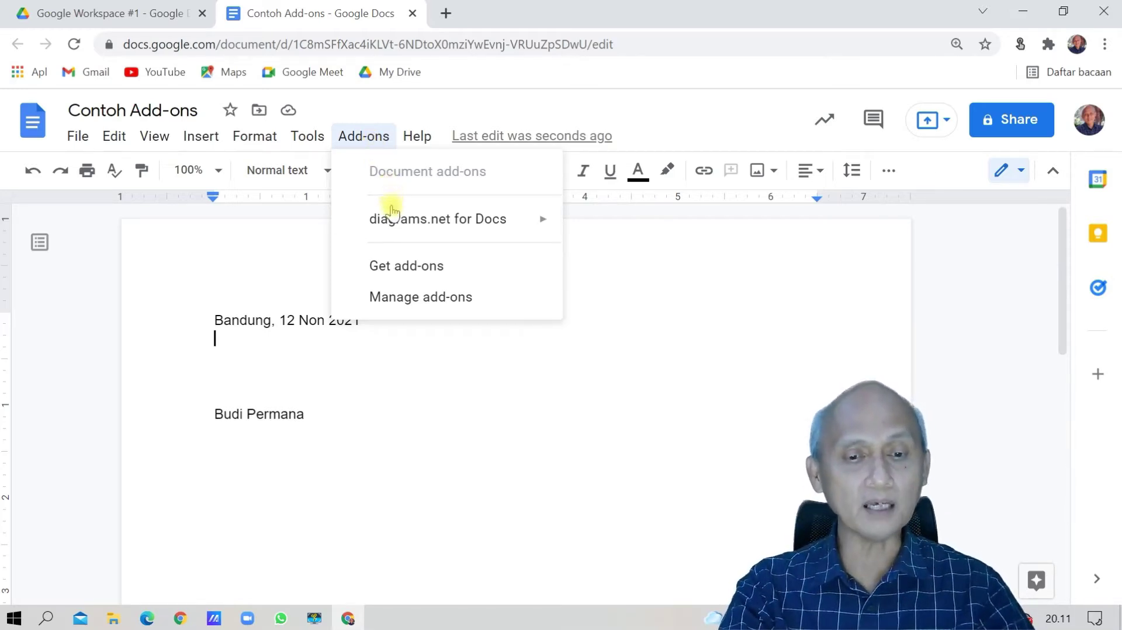
mouse_move(388, 227)
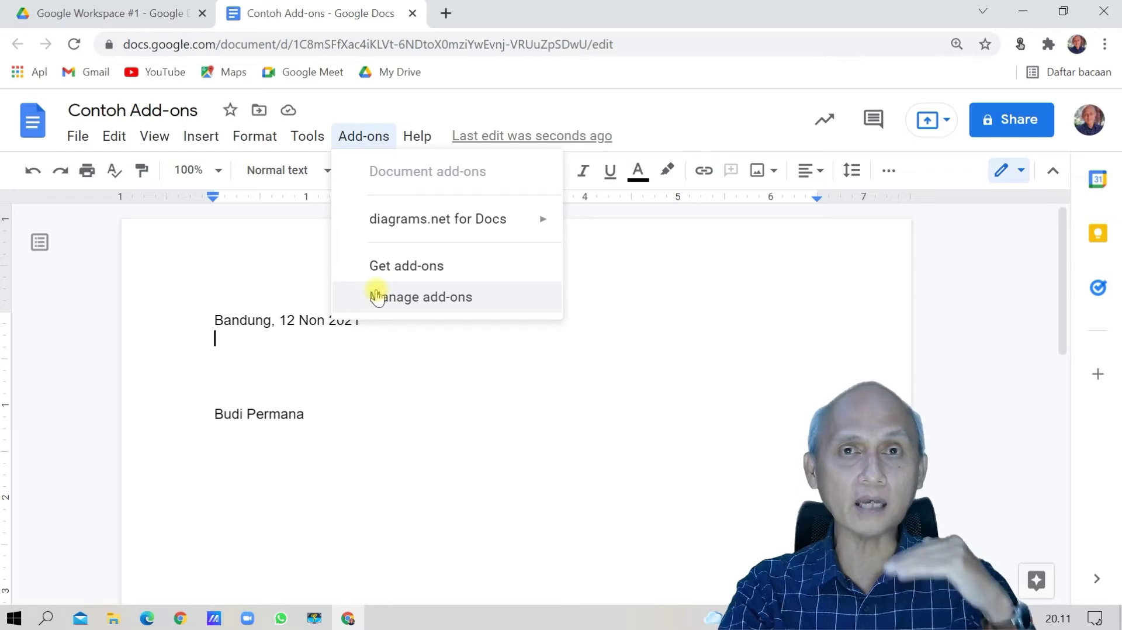
left_click(396, 266)
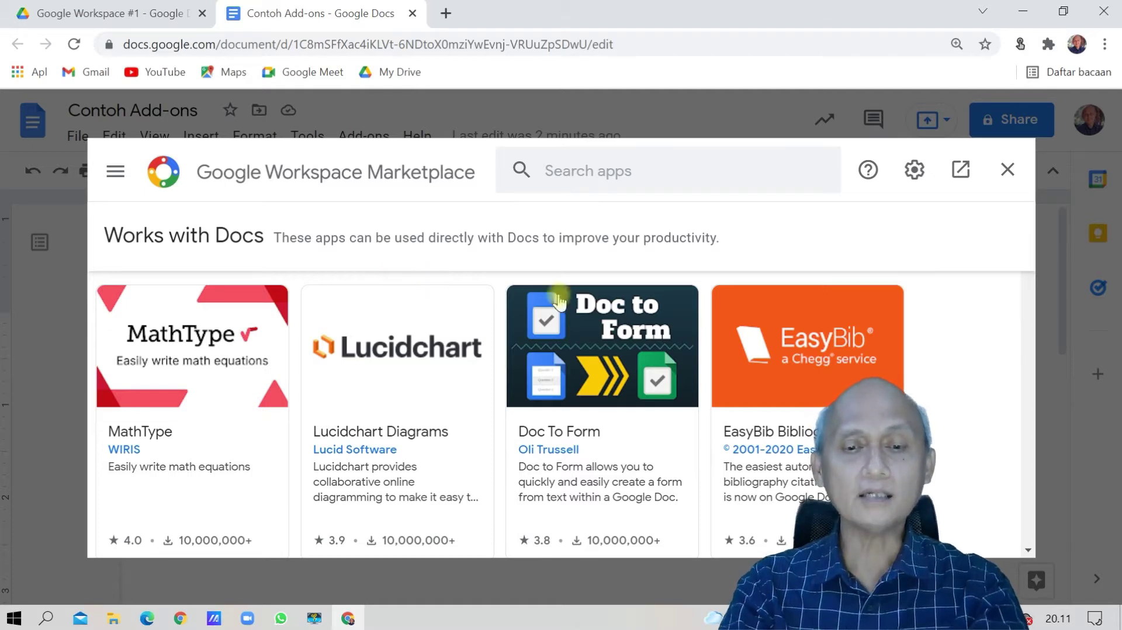
Search the Workspace Marketplace for 'qr code'.
left_click(591, 174)
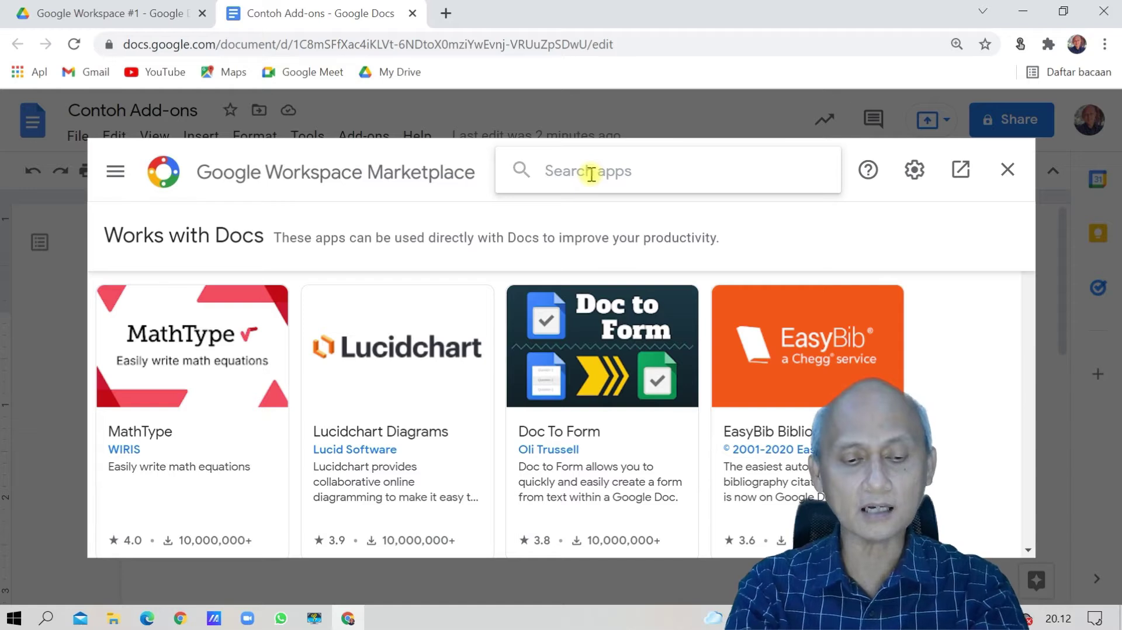
type("qr code")
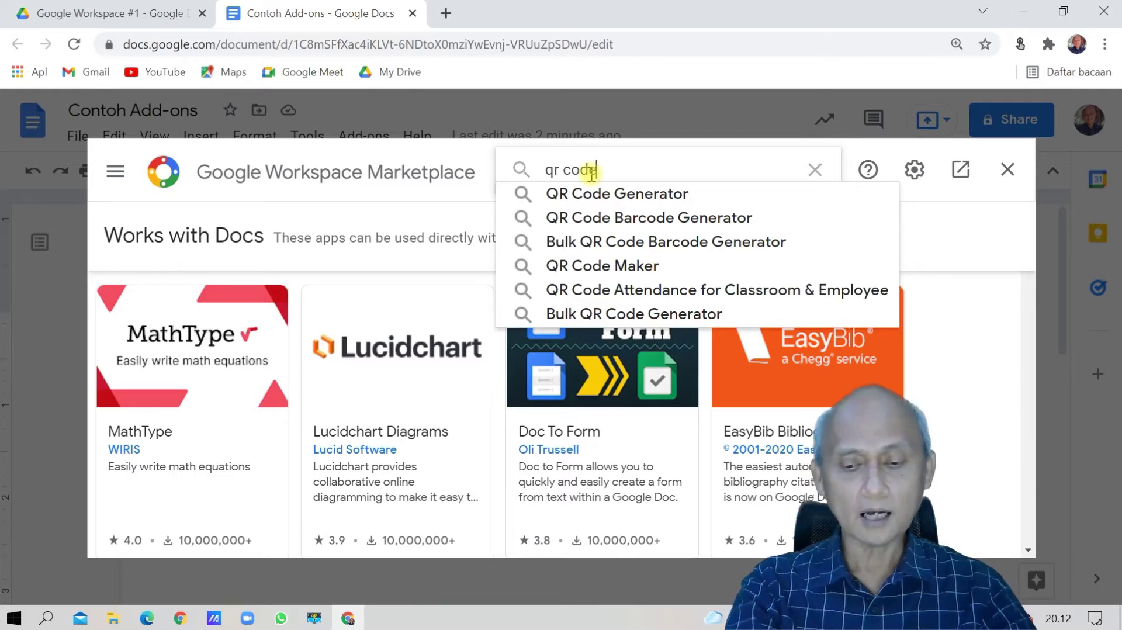
key("Return")
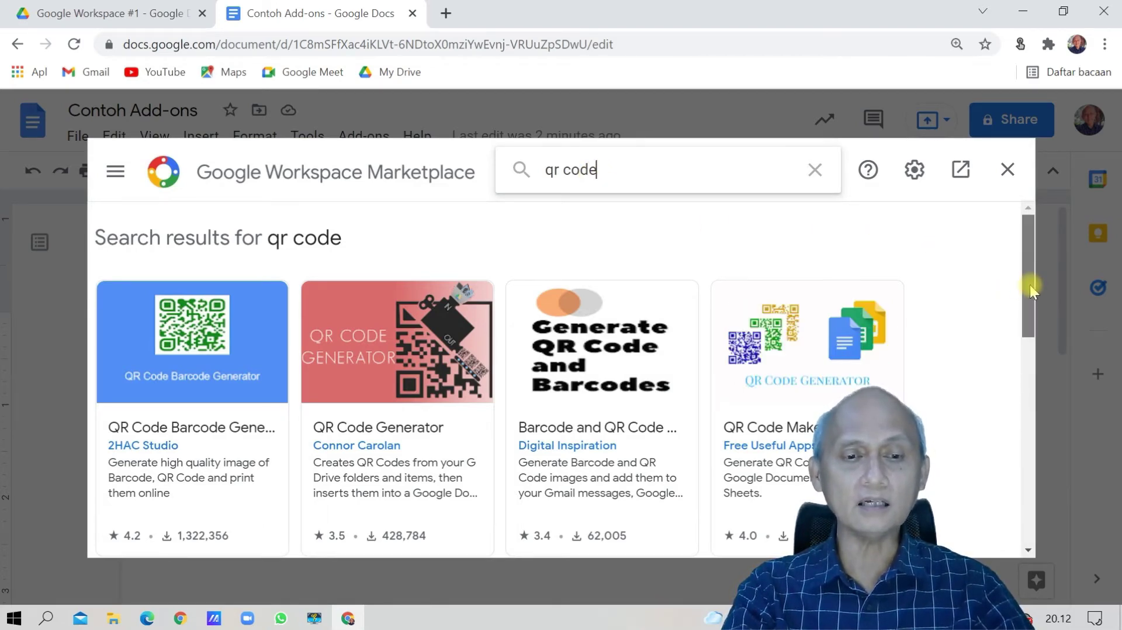
mouse_move(1030, 285)
left_mouse_down()
mouse_move(1007, 330)
mouse_move(998, 405)
mouse_move(1023, 380)
mouse_move(1028, 286)
left_mouse_up()
scroll(1028, 286, "up", 1)
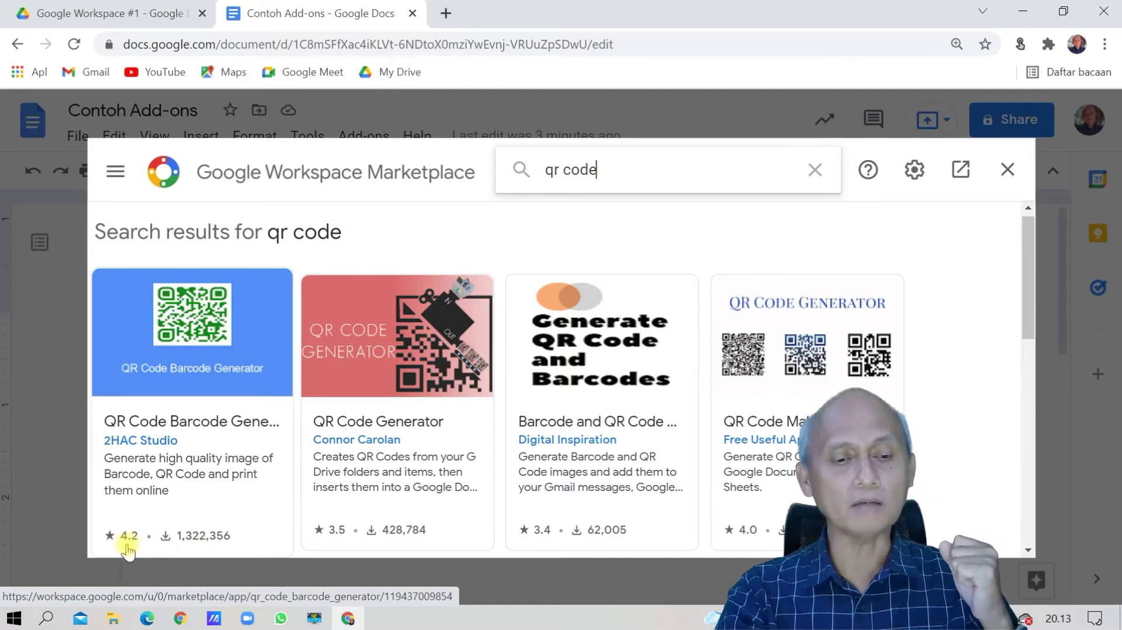
Open the QR Code Barcode Generator add-on page and choose Install.
left_click(194, 355)
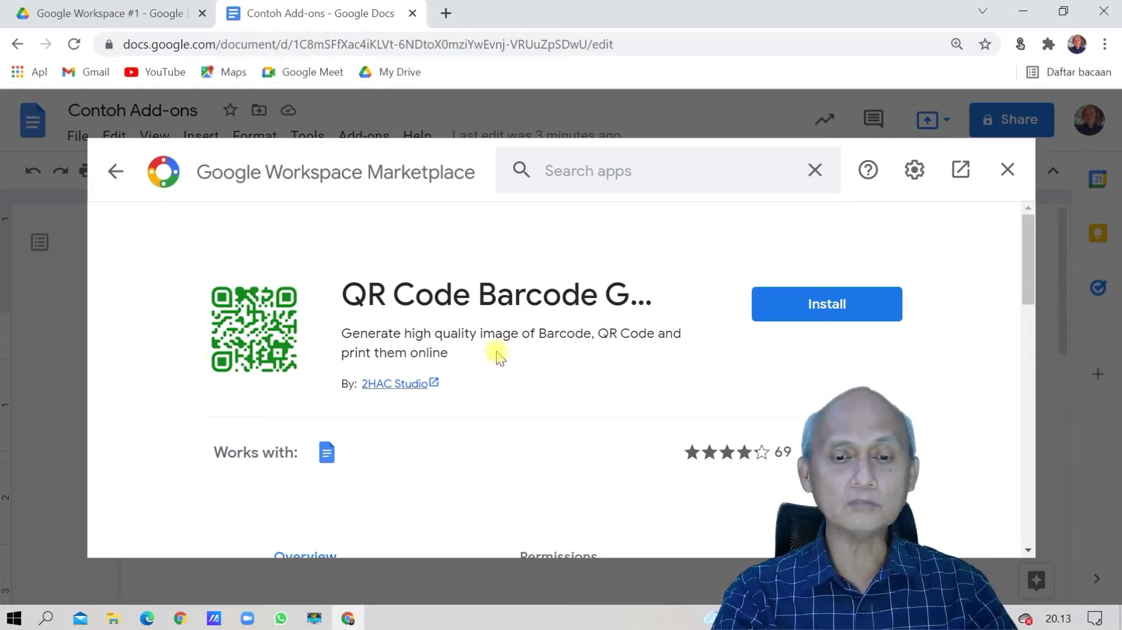
mouse_move(1025, 285)
left_mouse_down()
mouse_move(990, 532)
mouse_move(1022, 380)
mouse_move(1029, 279)
left_mouse_up()
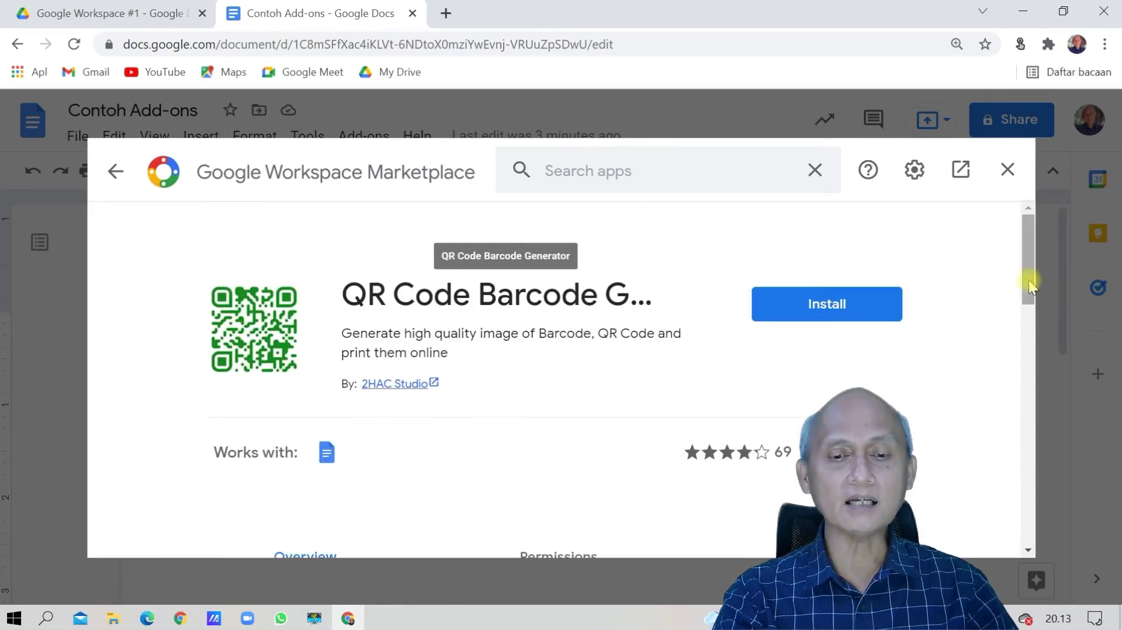
left_click(839, 315)
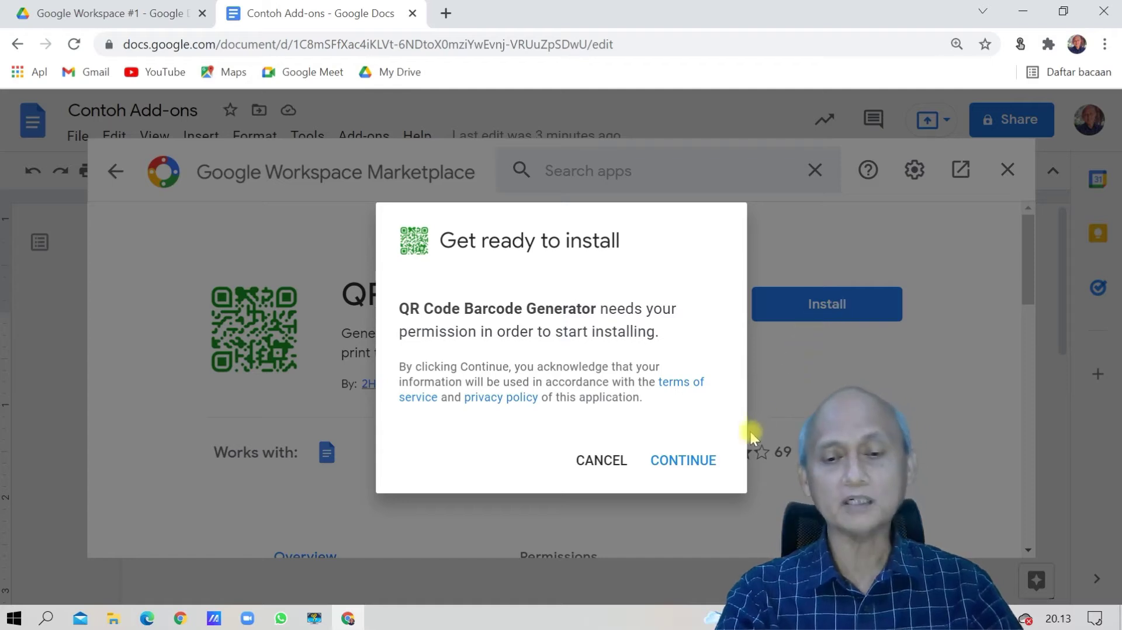
Continue past the Get ready to install prompt to reach the account chooser.
left_click(703, 461)
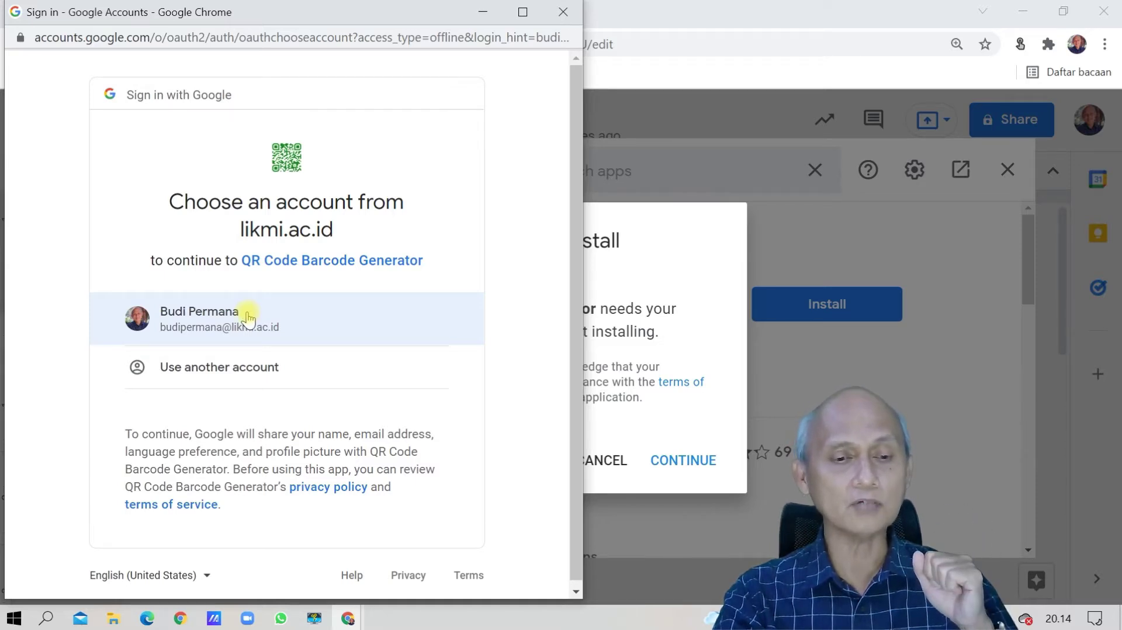
Choose the Google account and approve QR Code Barcode Generator's requested access.
left_click(248, 319)
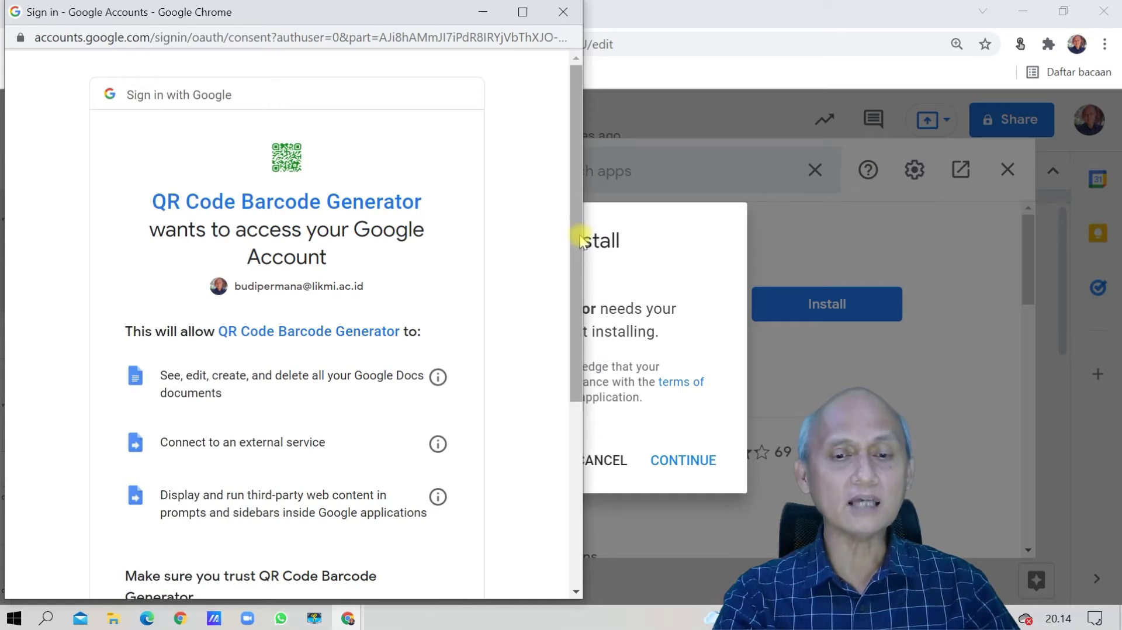
left_click_drag(574, 239, 555, 416)
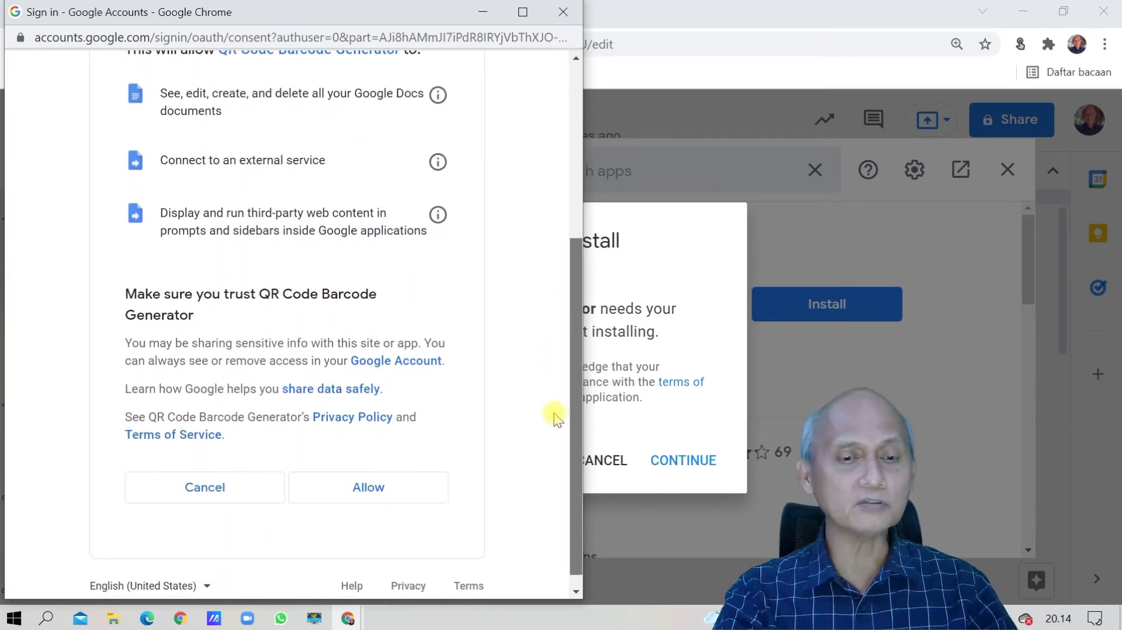
left_click_drag(555, 416, 556, 425)
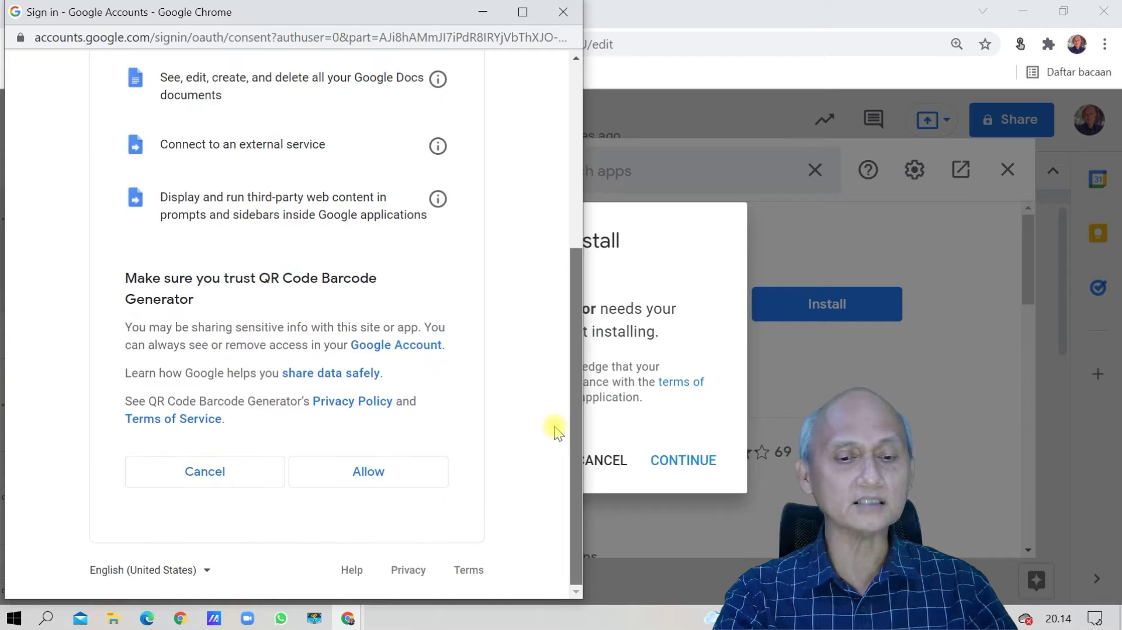
left_click(381, 470)
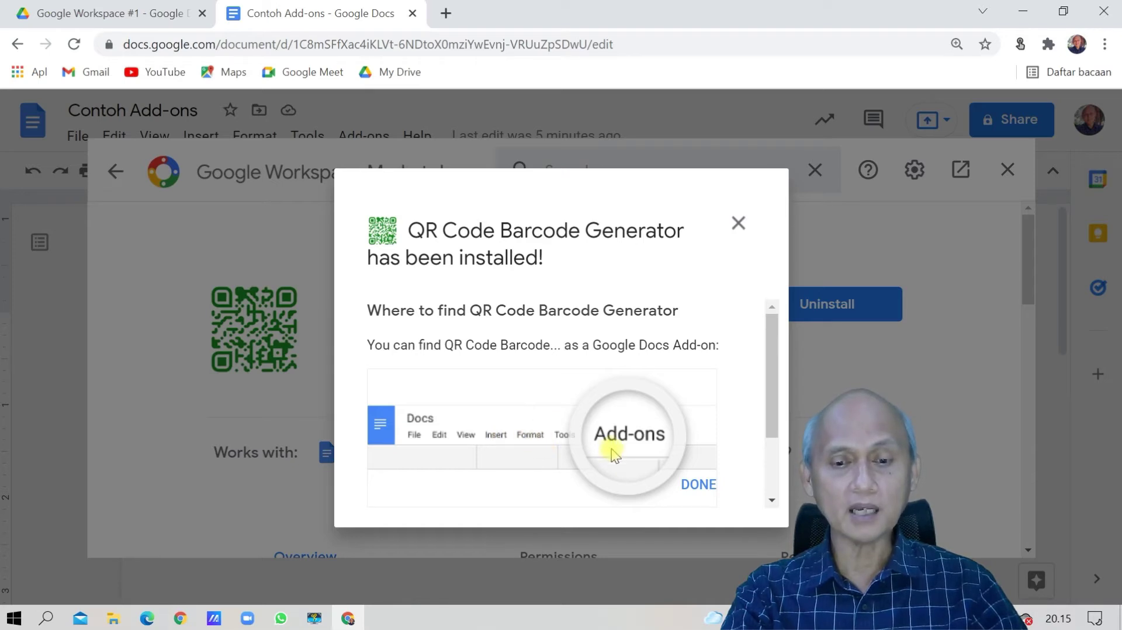
Dismiss the install confirmation, close the Marketplace, and bring up the QR Code Barcode Generator submenu.
mouse_move(769, 384)
left_mouse_down()
mouse_move(770, 470)
mouse_move(772, 375)
mouse_move(774, 405)
left_mouse_up()
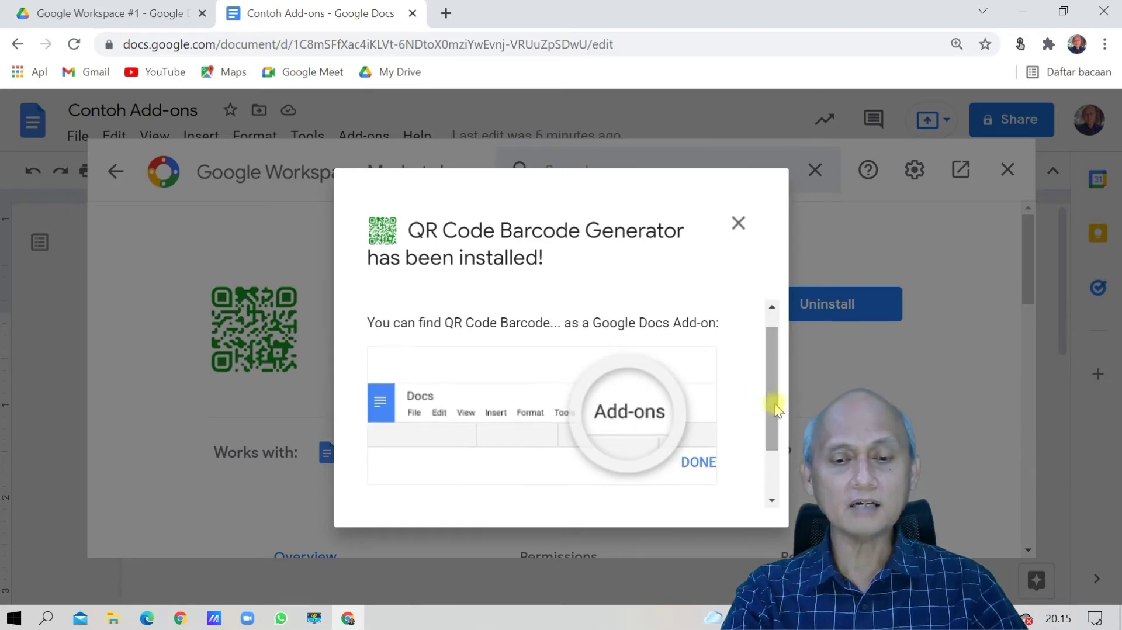
left_click(706, 461)
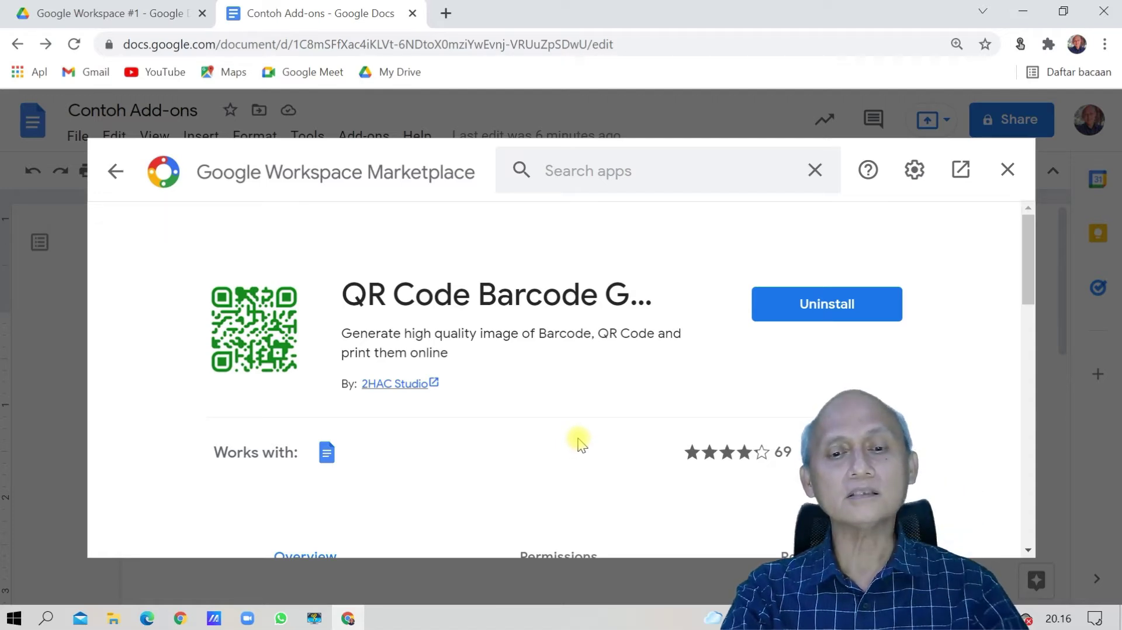
left_click(1006, 171)
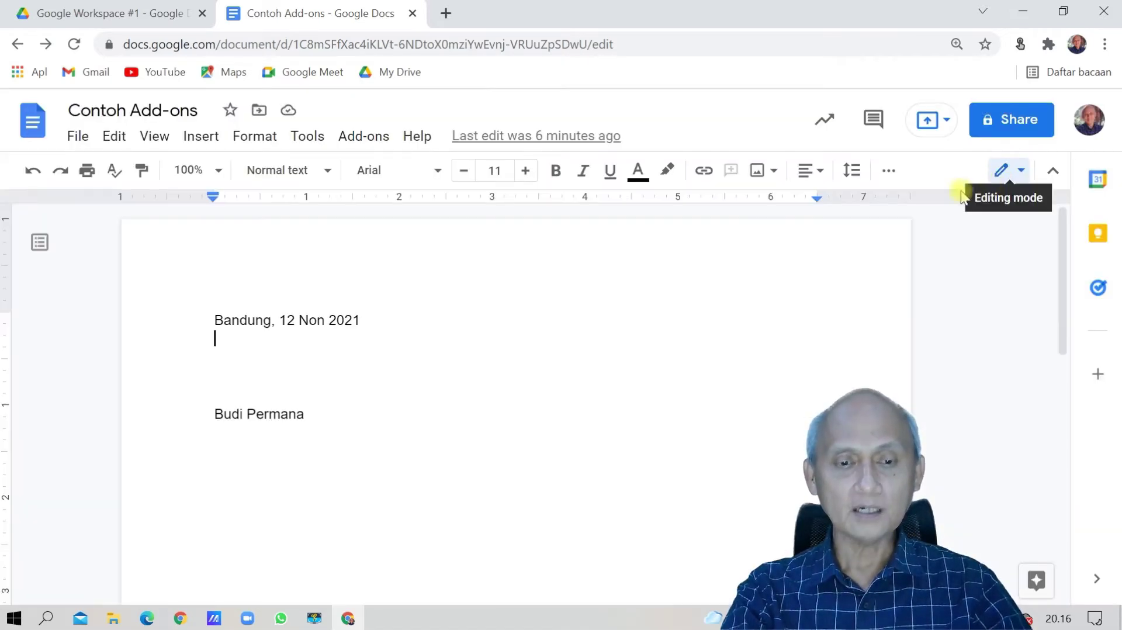
left_click(365, 137)
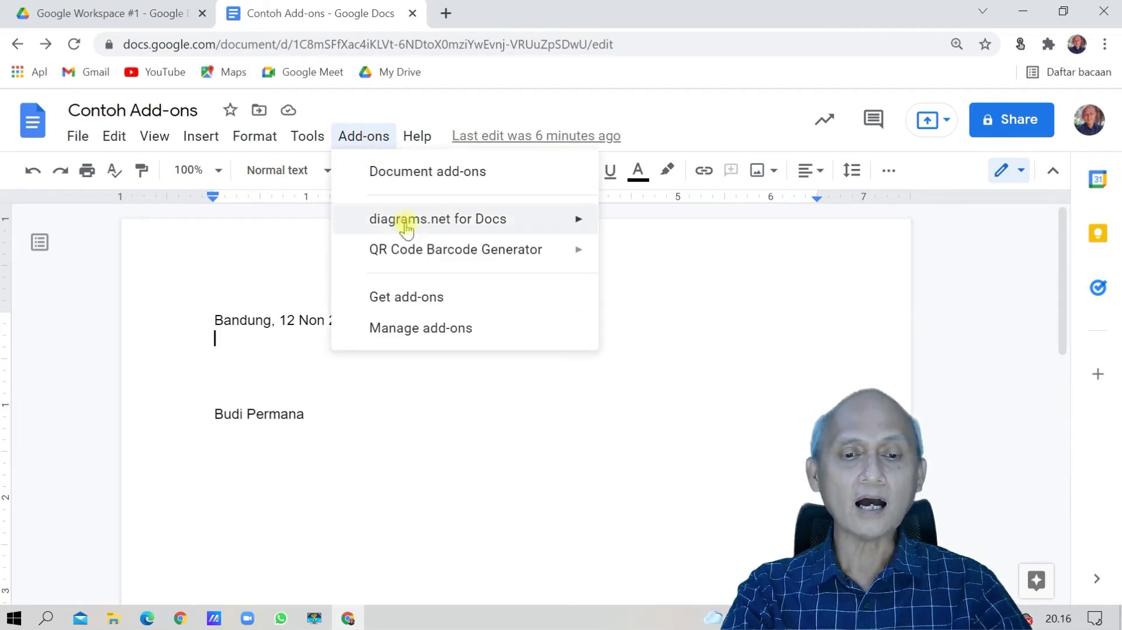
mouse_move(414, 252)
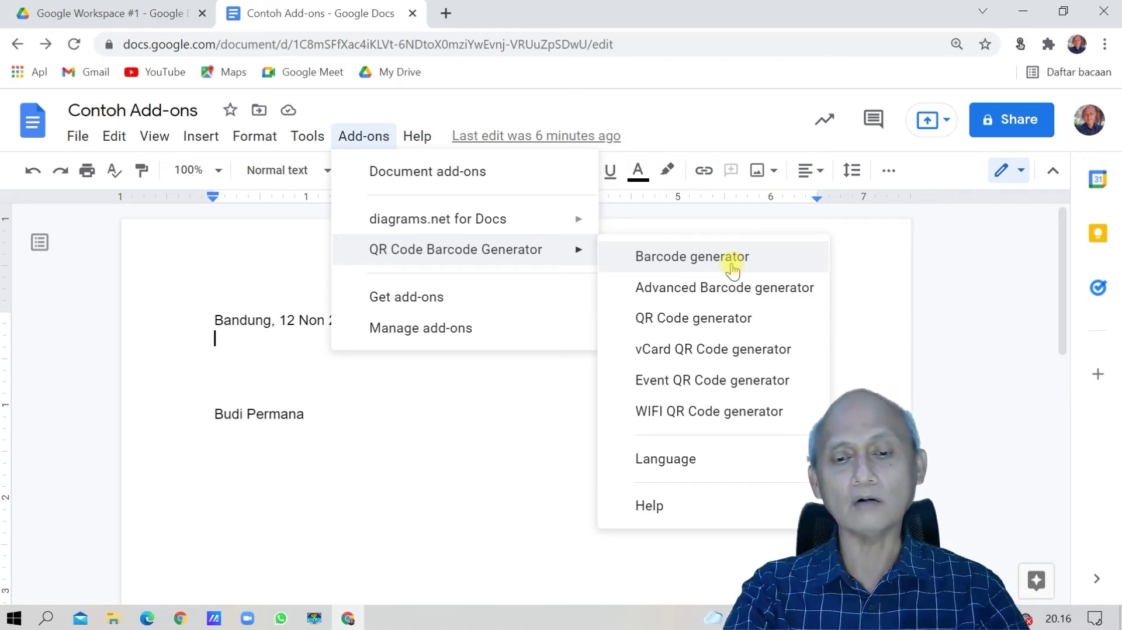
Launch the Real-time QR Code Generator sidebar and put the cursor in its QR Code Content field.
left_click(691, 320)
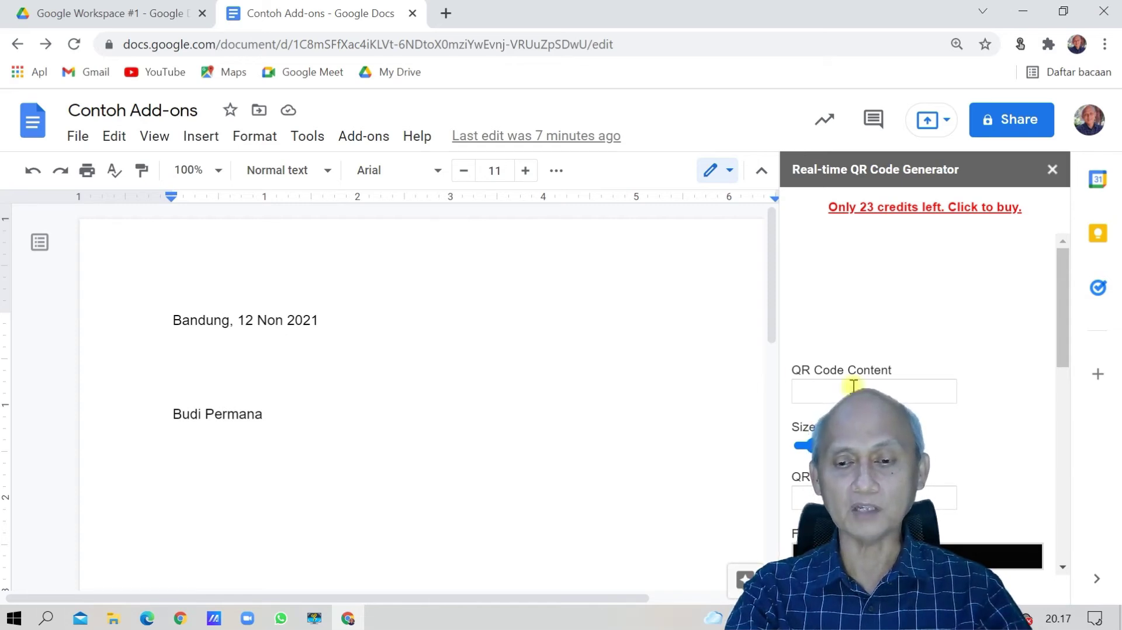
mouse_move(1061, 312)
left_mouse_down()
mouse_move(1043, 517)
mouse_move(1067, 290)
mouse_move(1058, 333)
left_mouse_up()
left_click(869, 326)
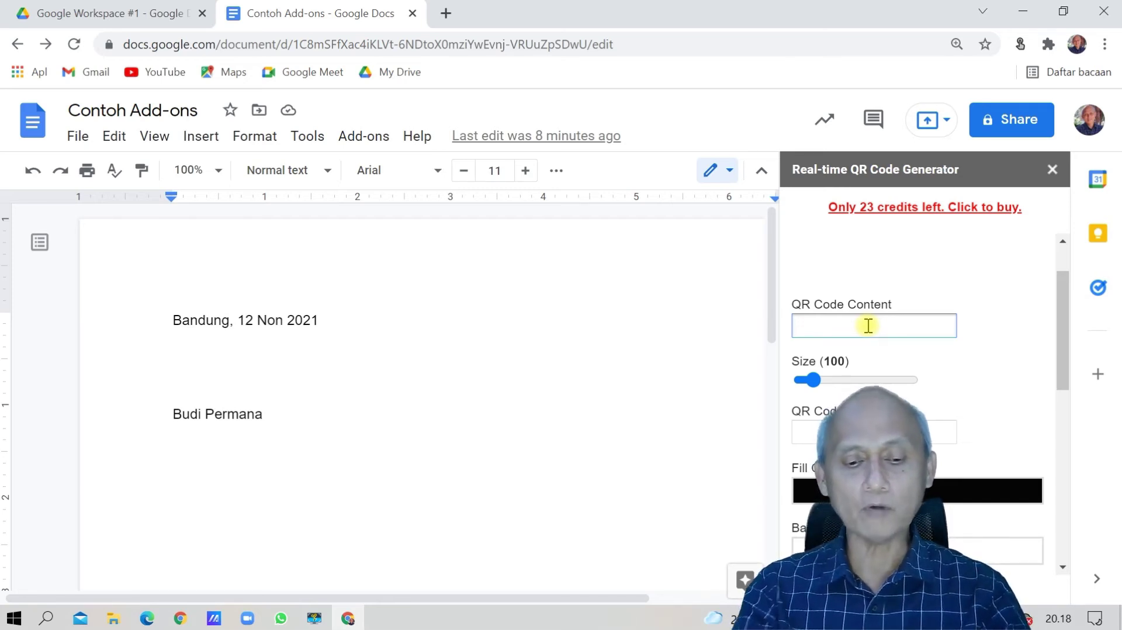
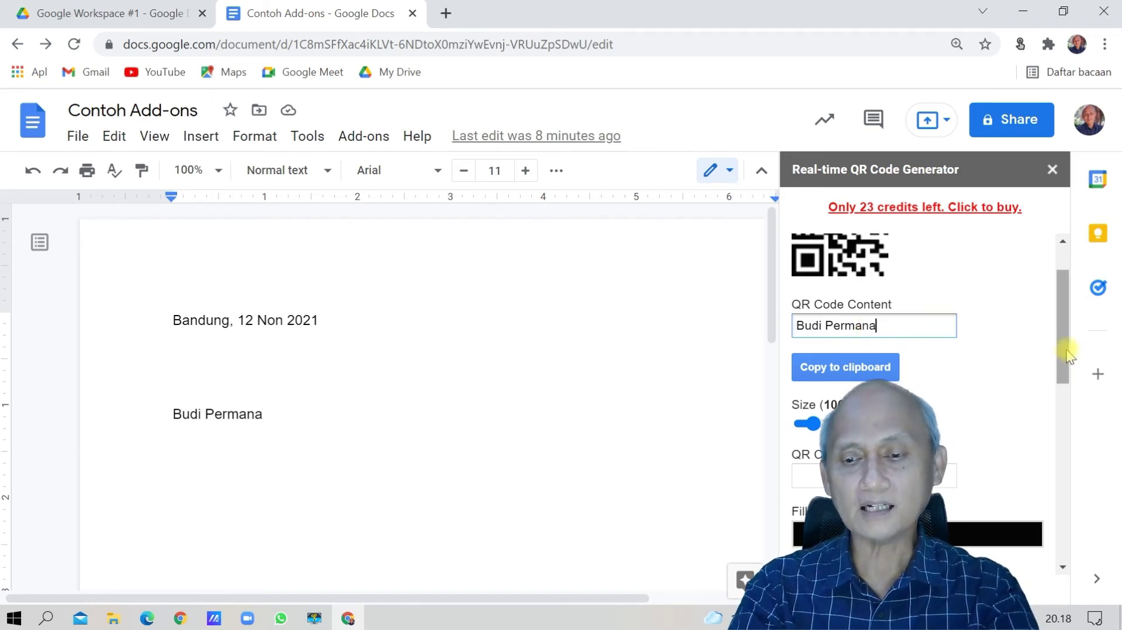
Add the signer's name to the QR content and make it end with '12 Nov 2021 No 123/bp/21'.
left_click_drag(1067, 350, 1066, 327)
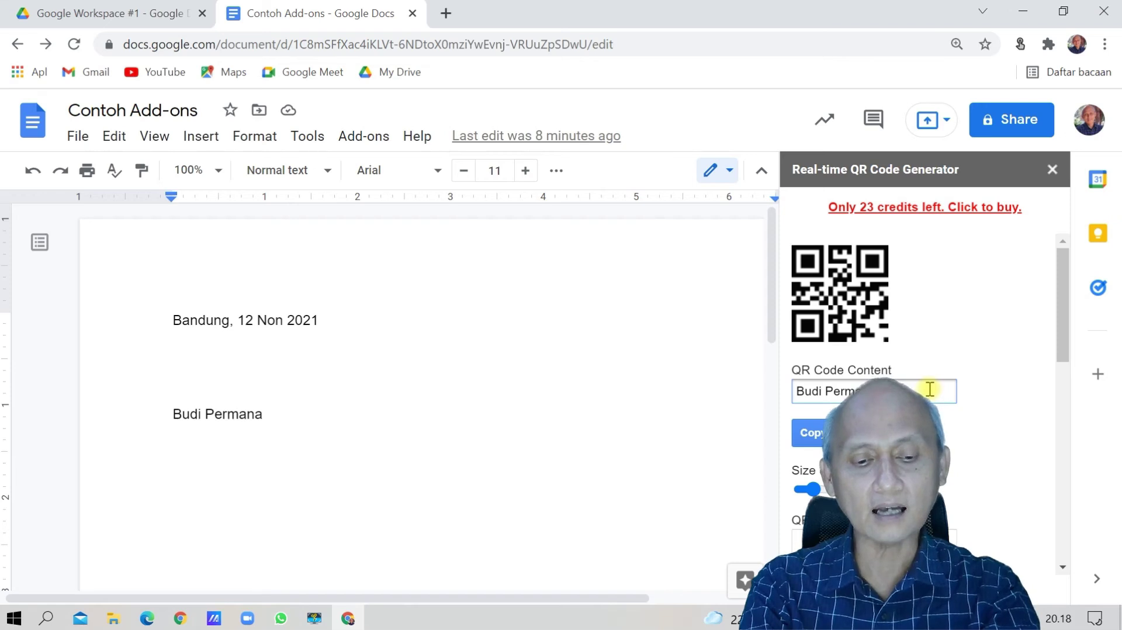
type("2021")
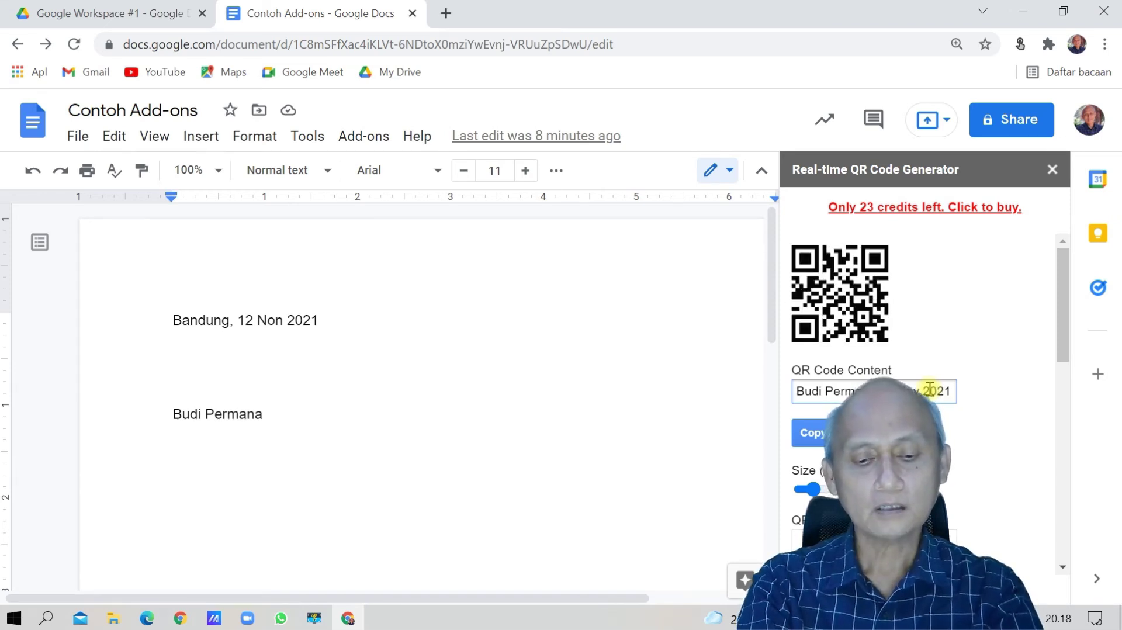
type(" No")
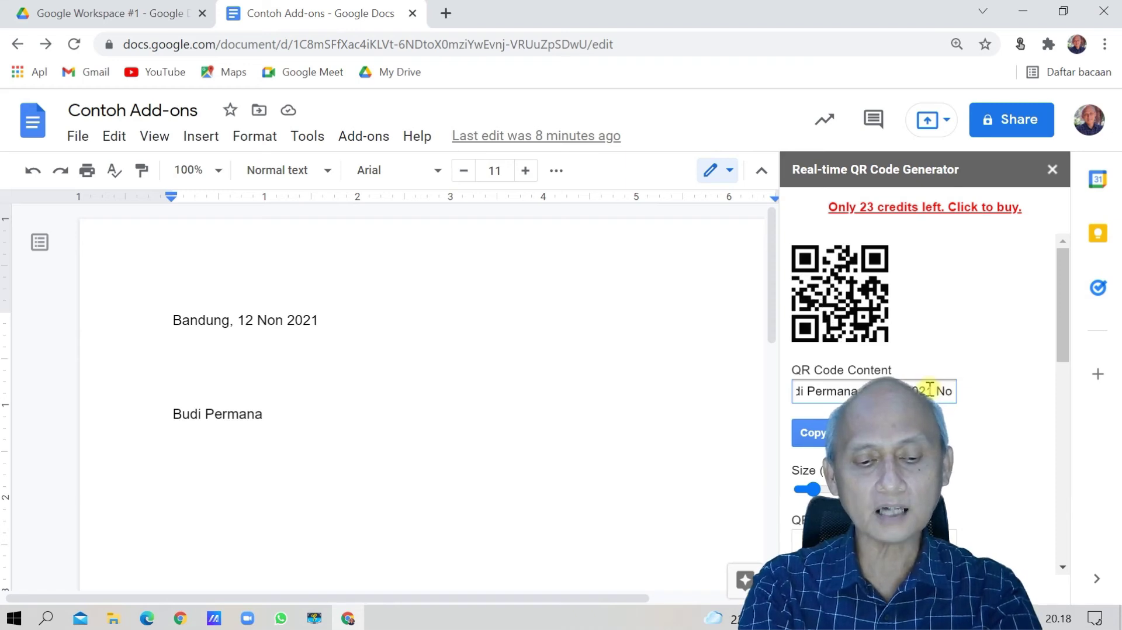
type(" 12")
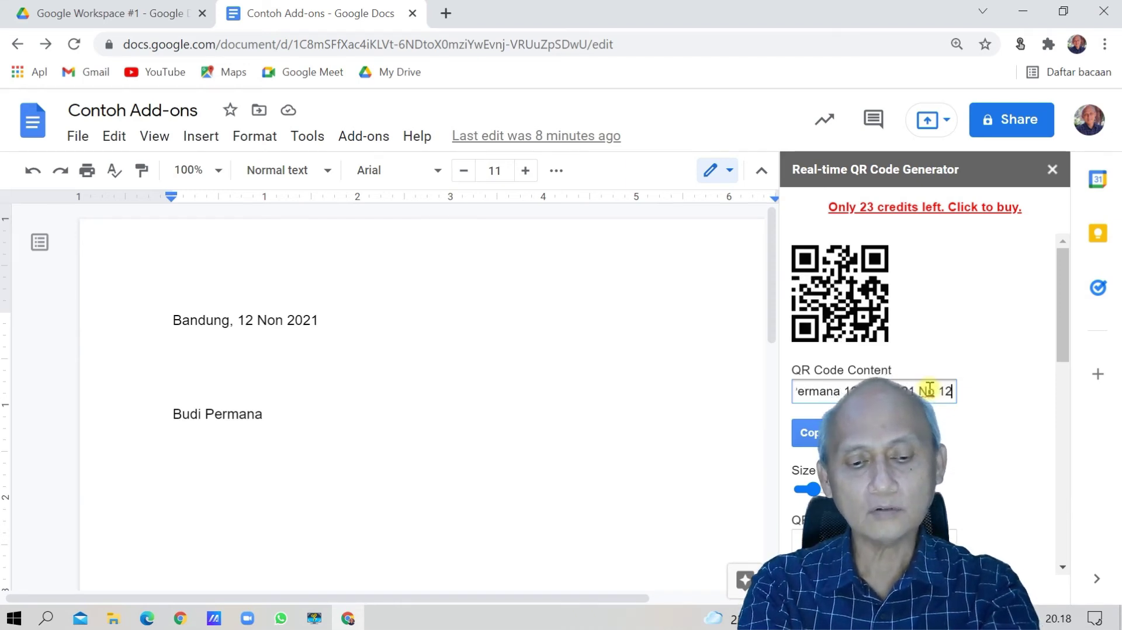
type("3/b")
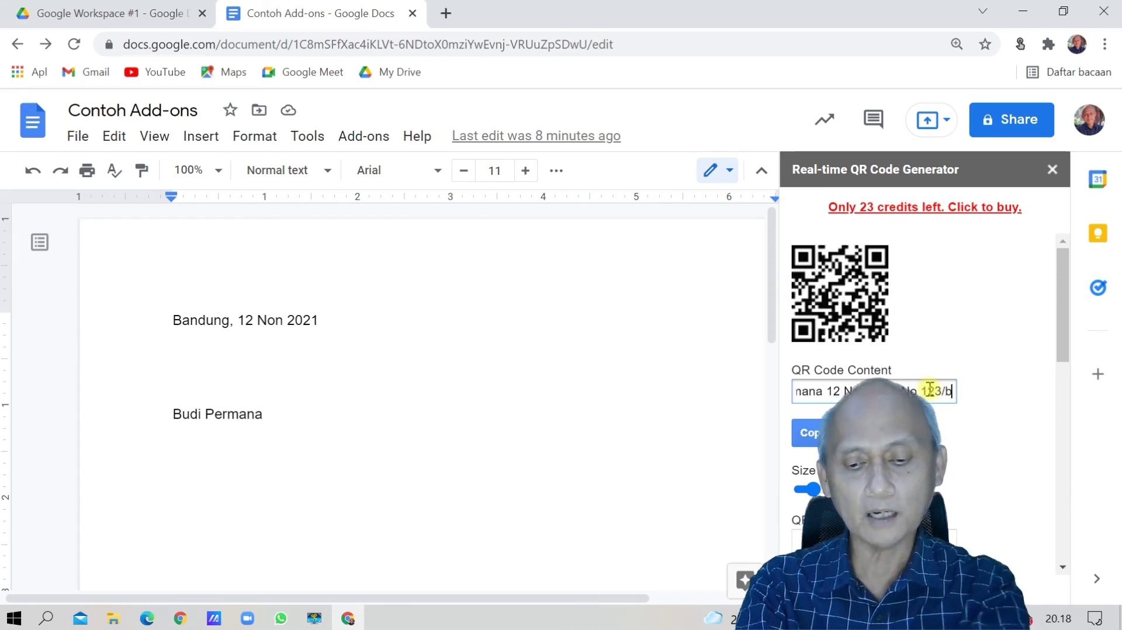
type("p/21")
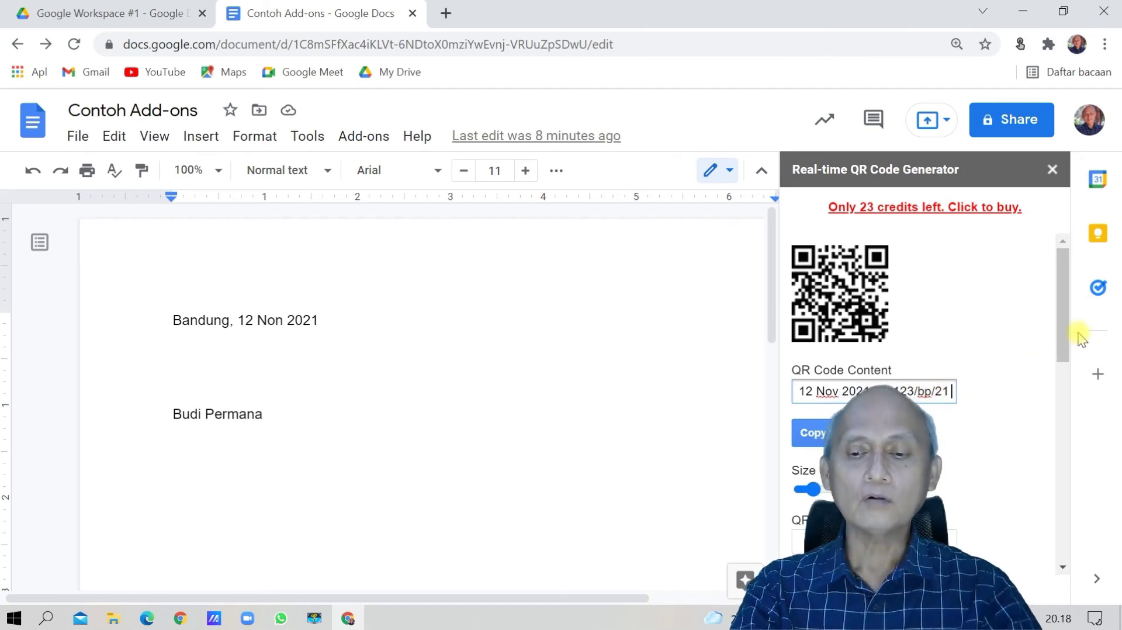
left_click_drag(1069, 344, 1068, 355)
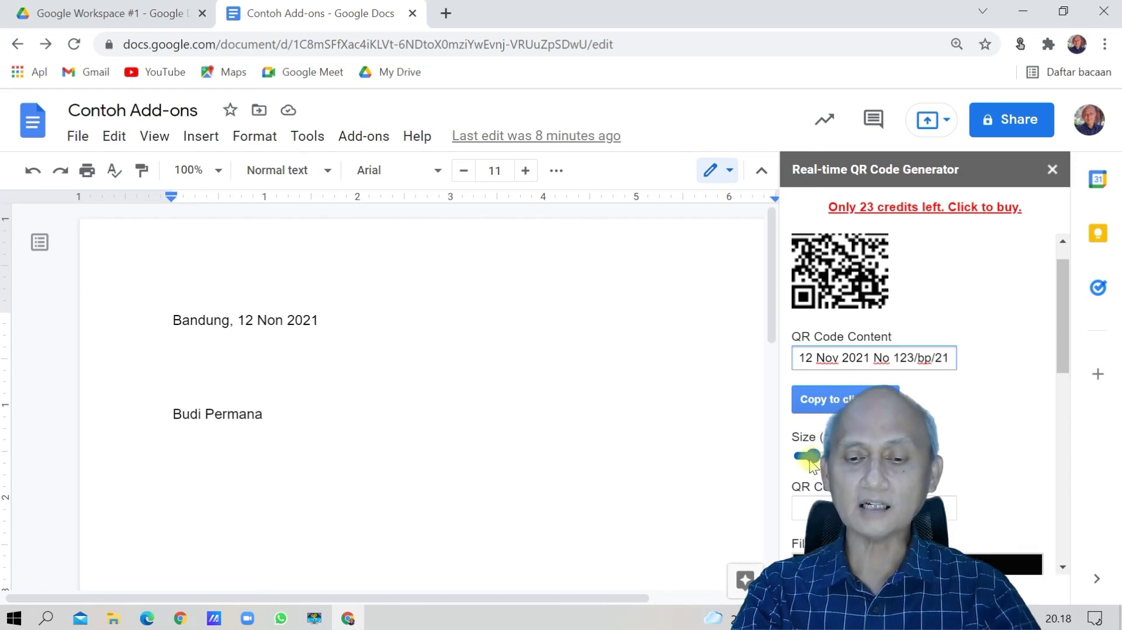
scroll(1063, 402, "down", 2)
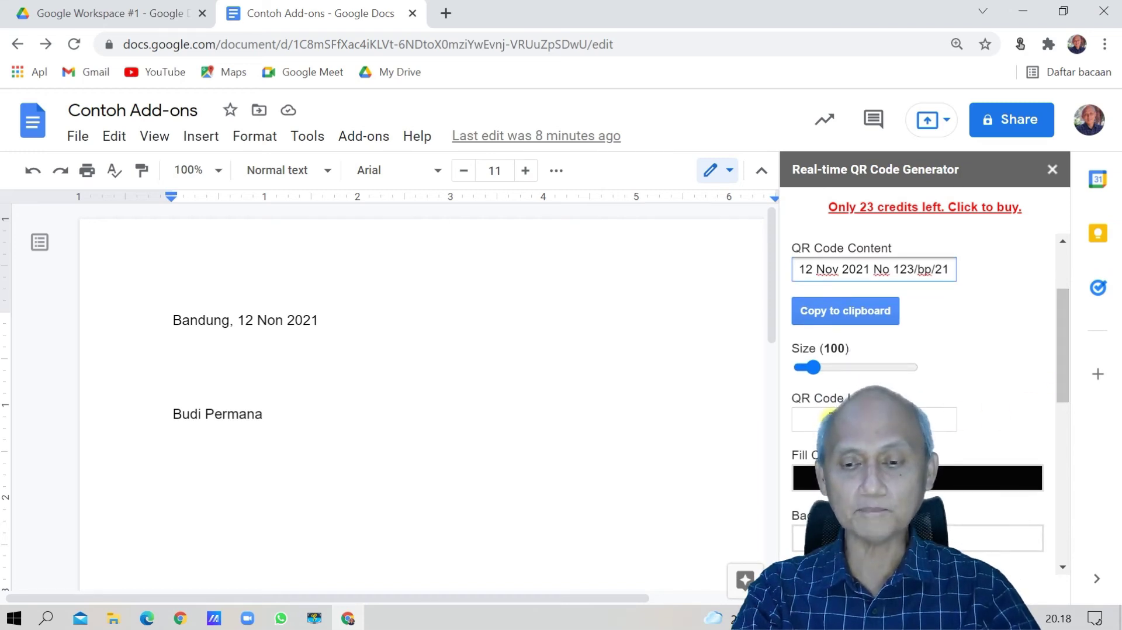
Set the QR code's Fill Color to a deep blue shade and confirm it.
left_click(1062, 381)
left_click_drag(1063, 381, 1060, 412)
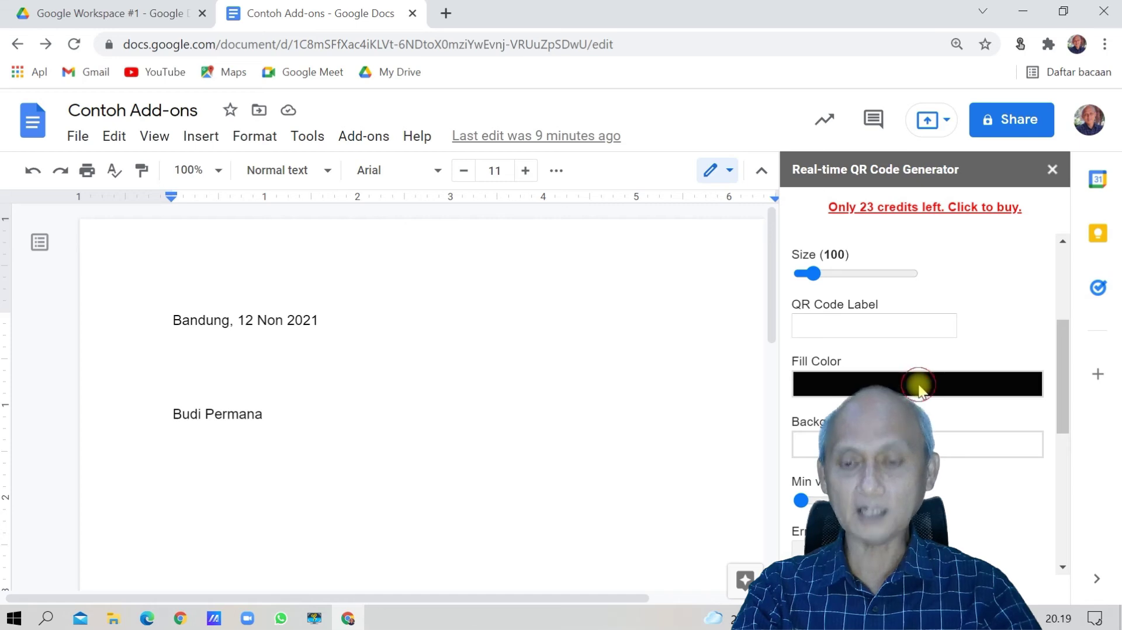
left_click(919, 396)
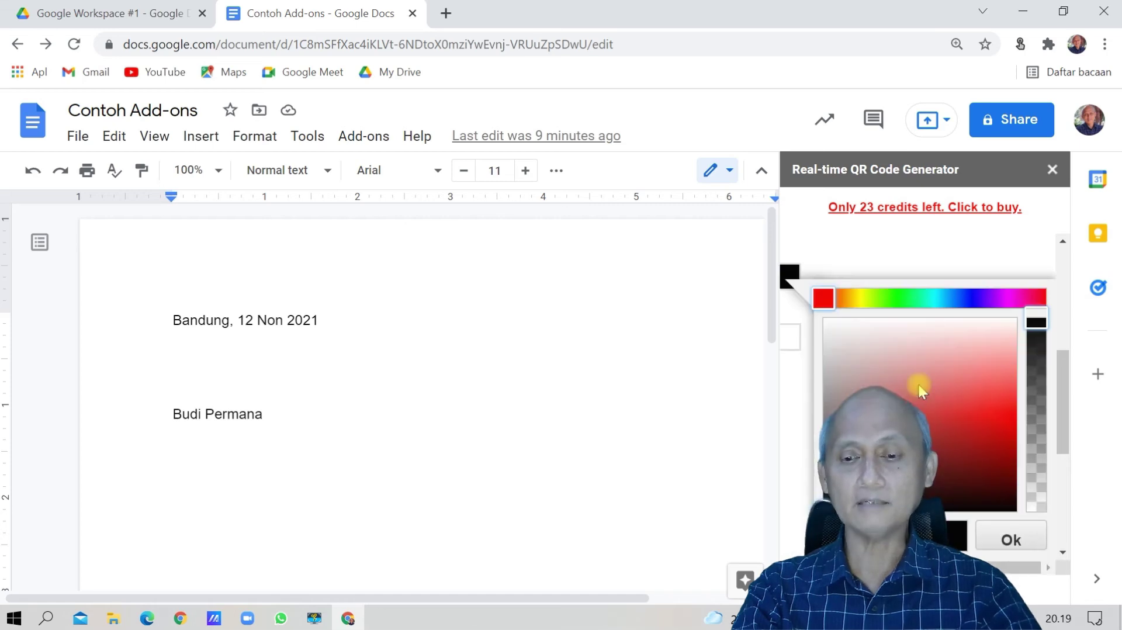
left_click(972, 298)
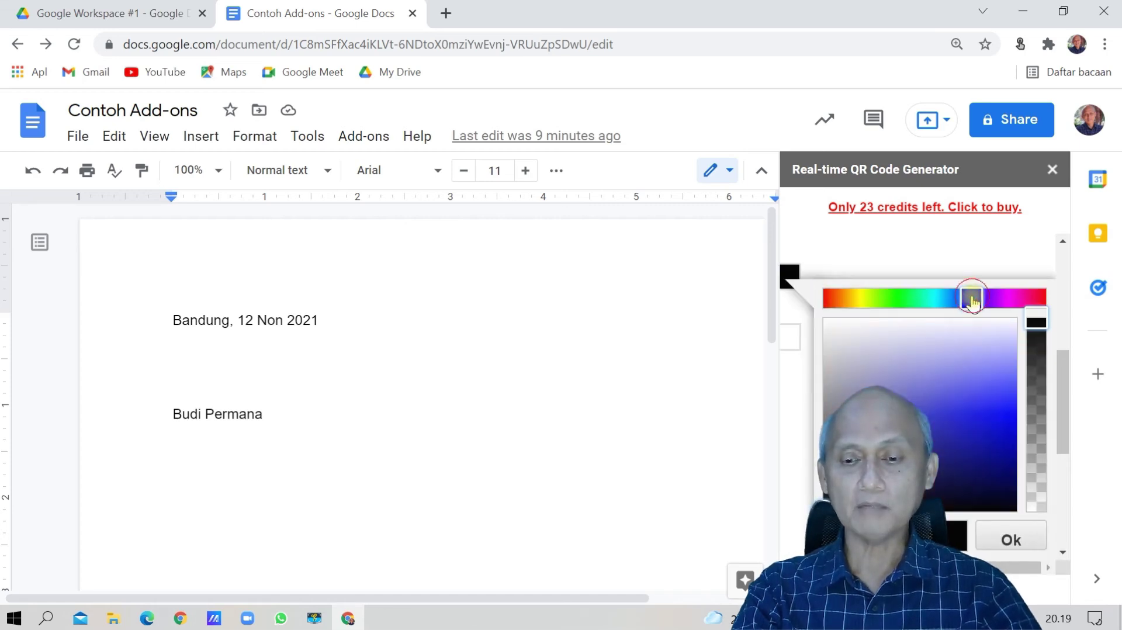
left_click(984, 414)
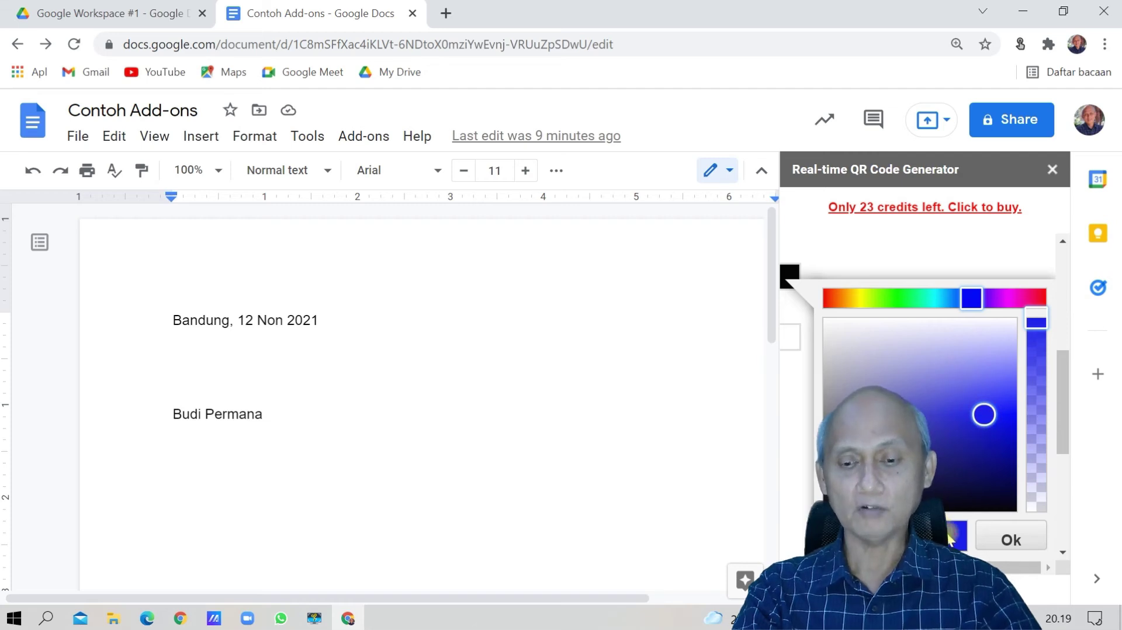
left_click(1002, 540)
left_click_drag(1060, 416, 1046, 459)
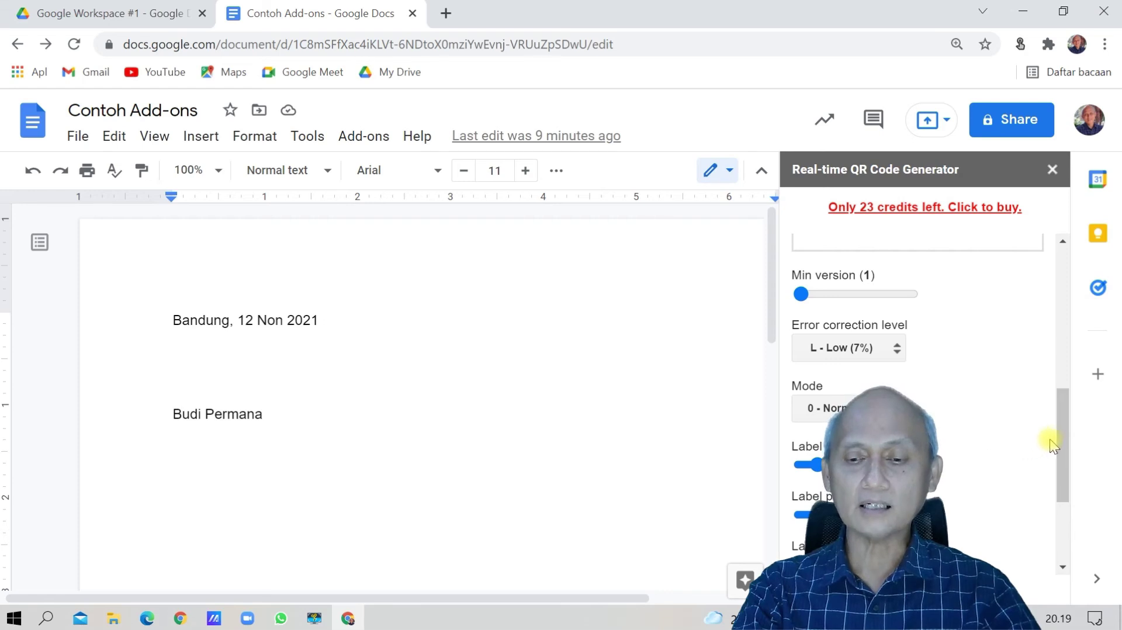
Scroll the QR sidebar back up to 'Copy to clipboard' and copy the blue QR code.
left_click_drag(1062, 436, 1060, 524)
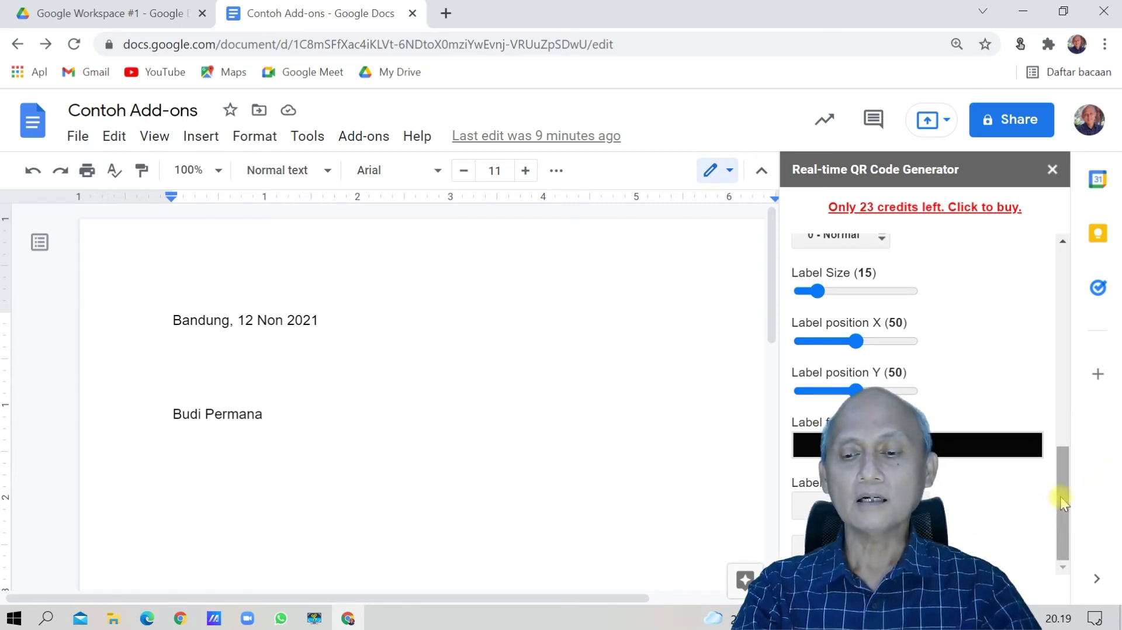
left_click_drag(1061, 500, 1096, 333)
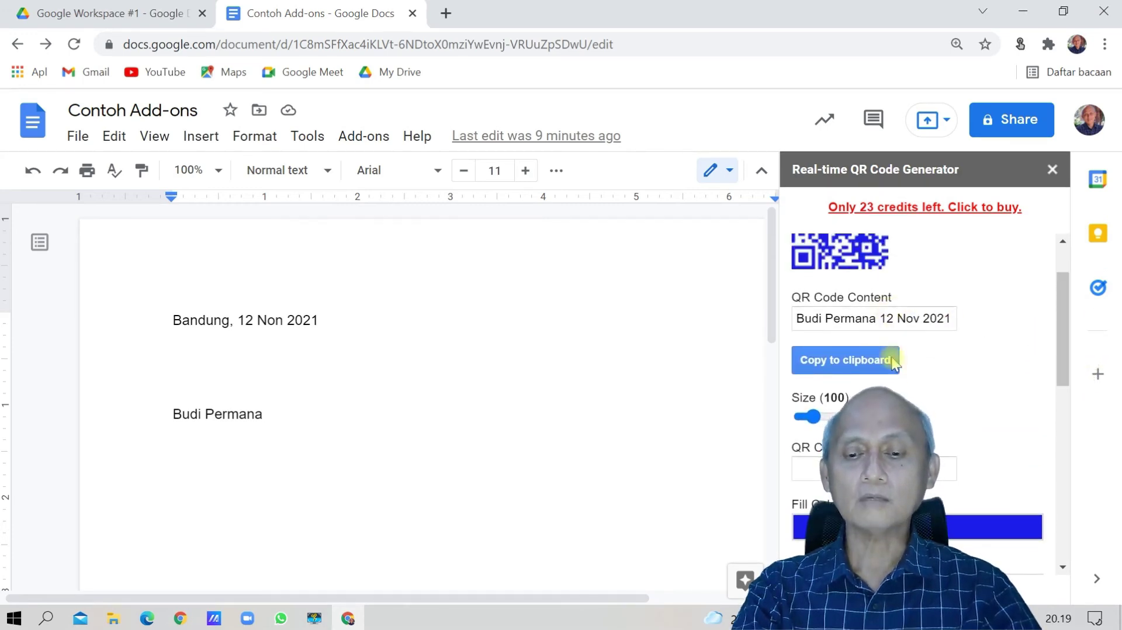
left_click_drag(1059, 356, 1079, 326)
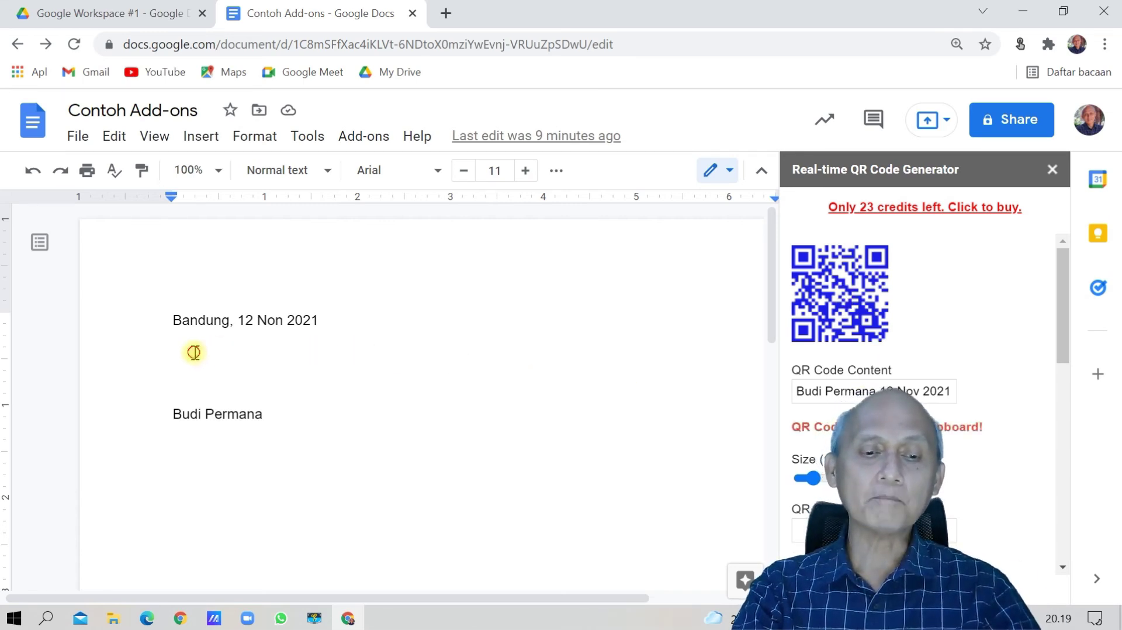
Paste the QR code on the blank line below the date, apply Wrap text, and drag it right.
left_click(195, 352)
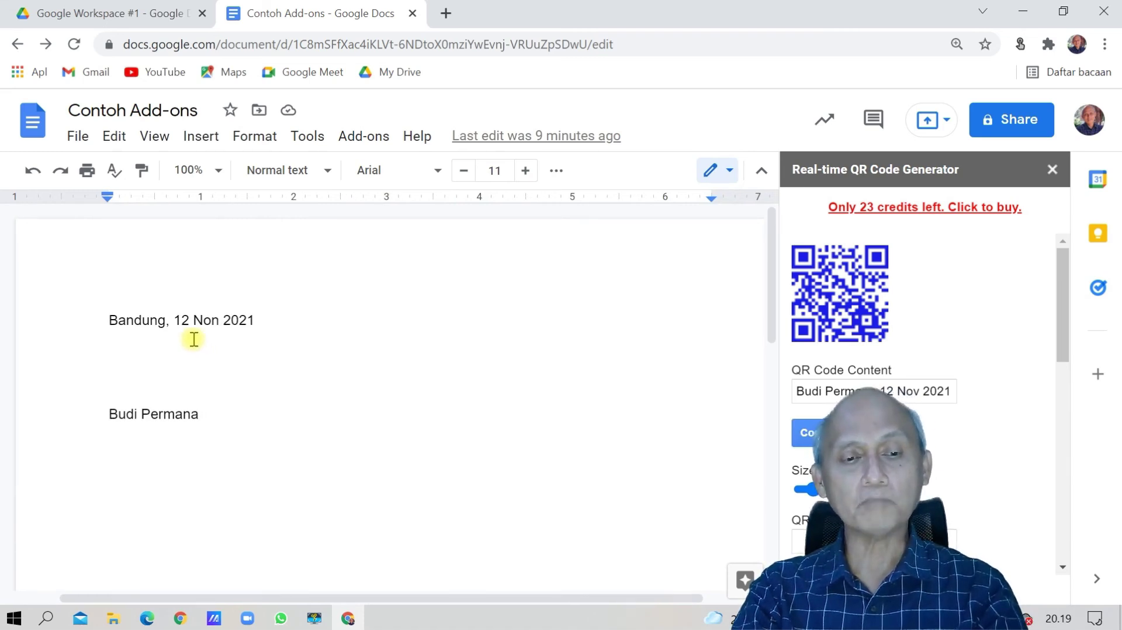
key("ctrl+v")
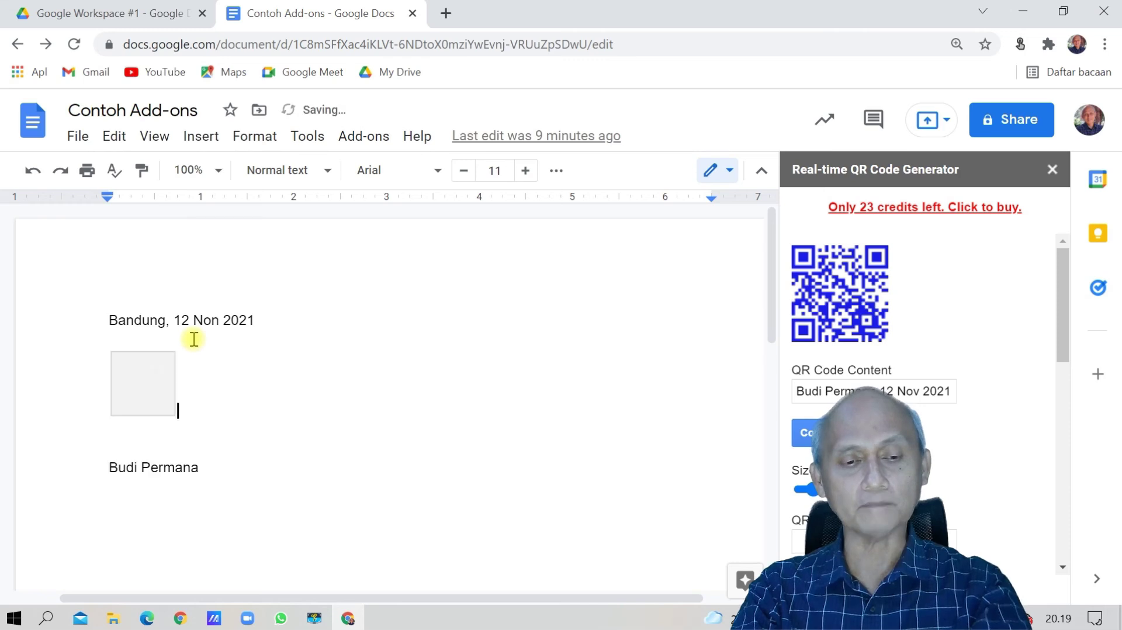
left_click(157, 392)
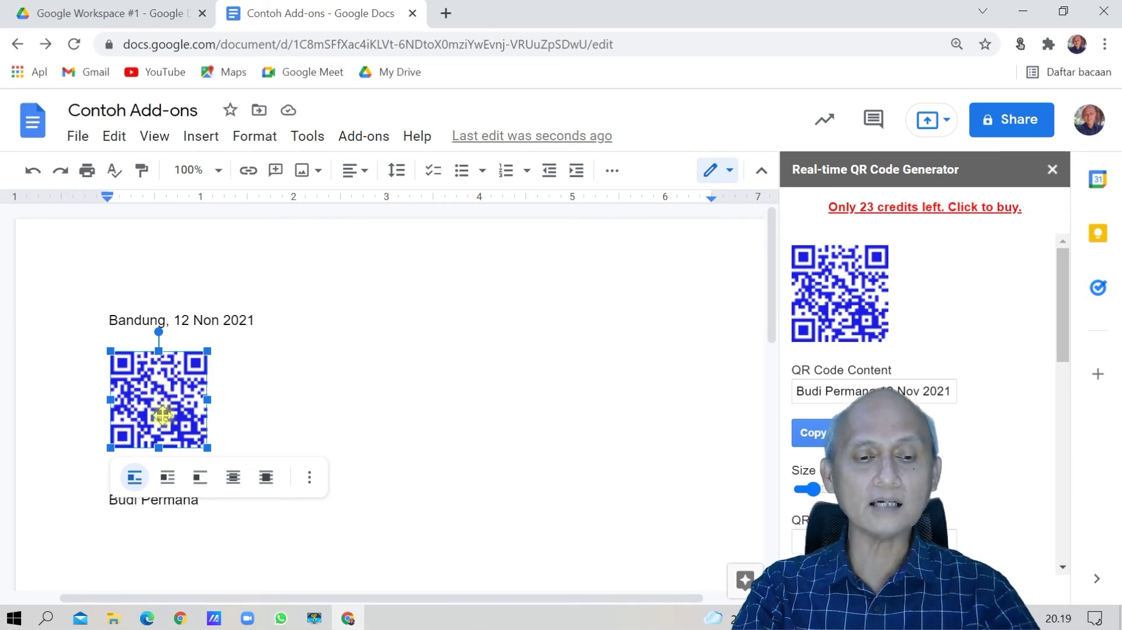
left_click(168, 478)
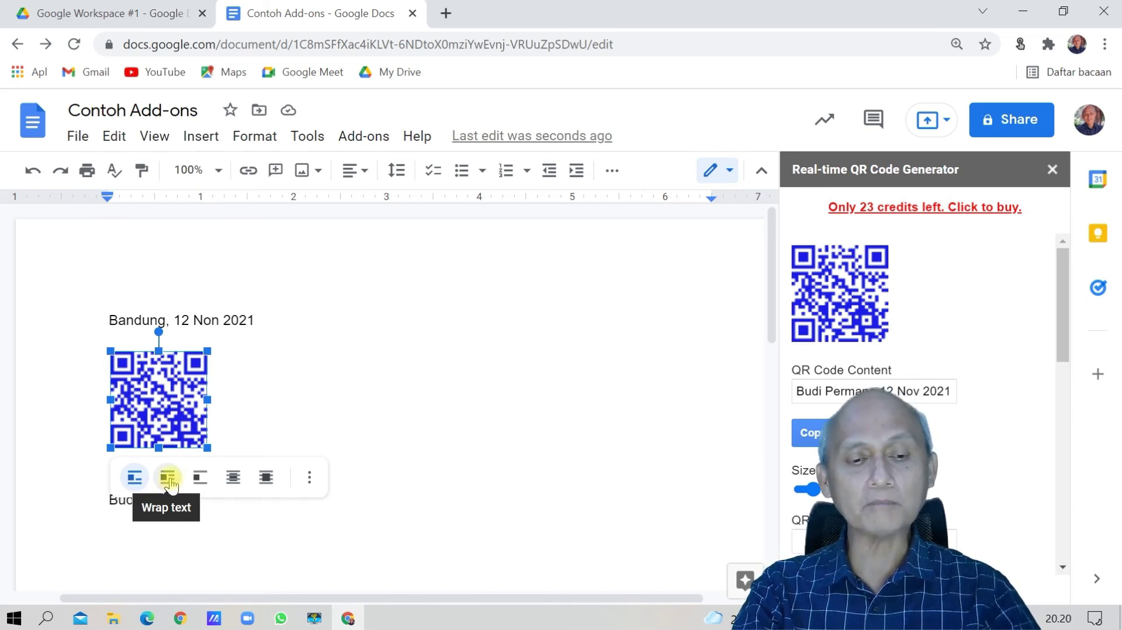
left_click(169, 478)
left_click_drag(161, 377, 221, 375)
Nudge the QR code slightly lower under the date line, deselect it, and close the sidebar.
left_click(153, 380)
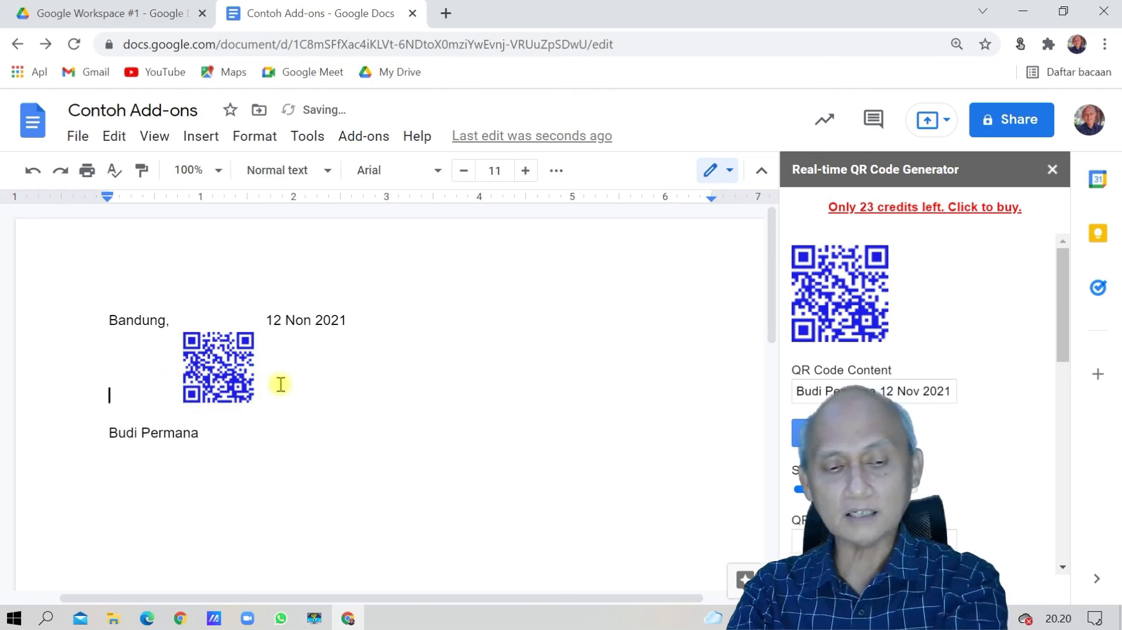
left_click_drag(238, 363, 241, 375)
left_click(149, 381)
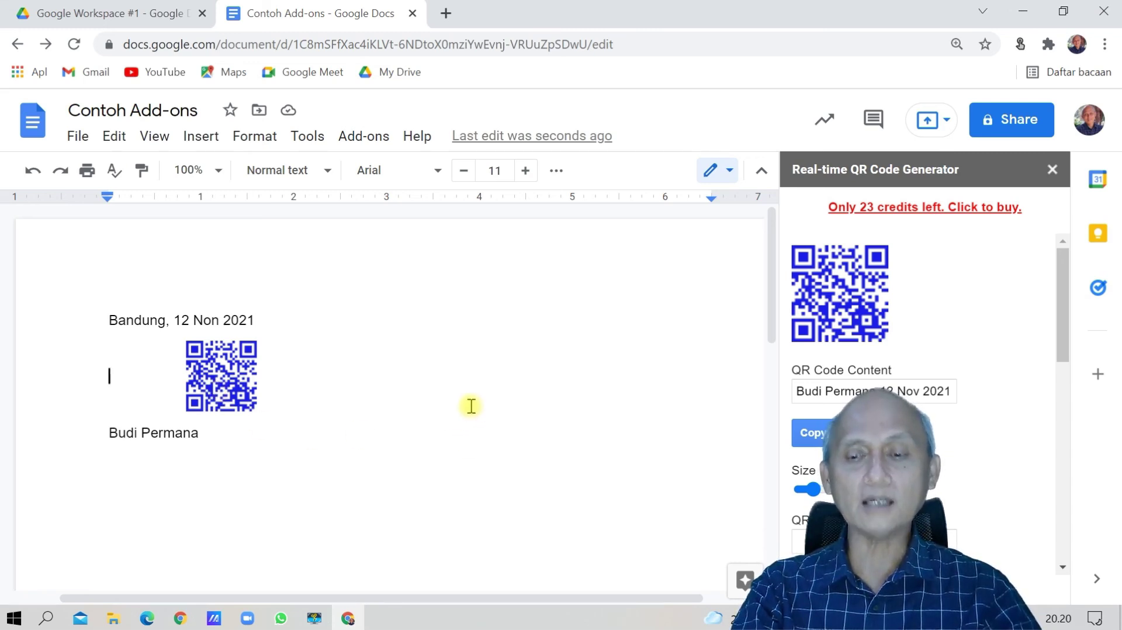
left_click(1052, 171)
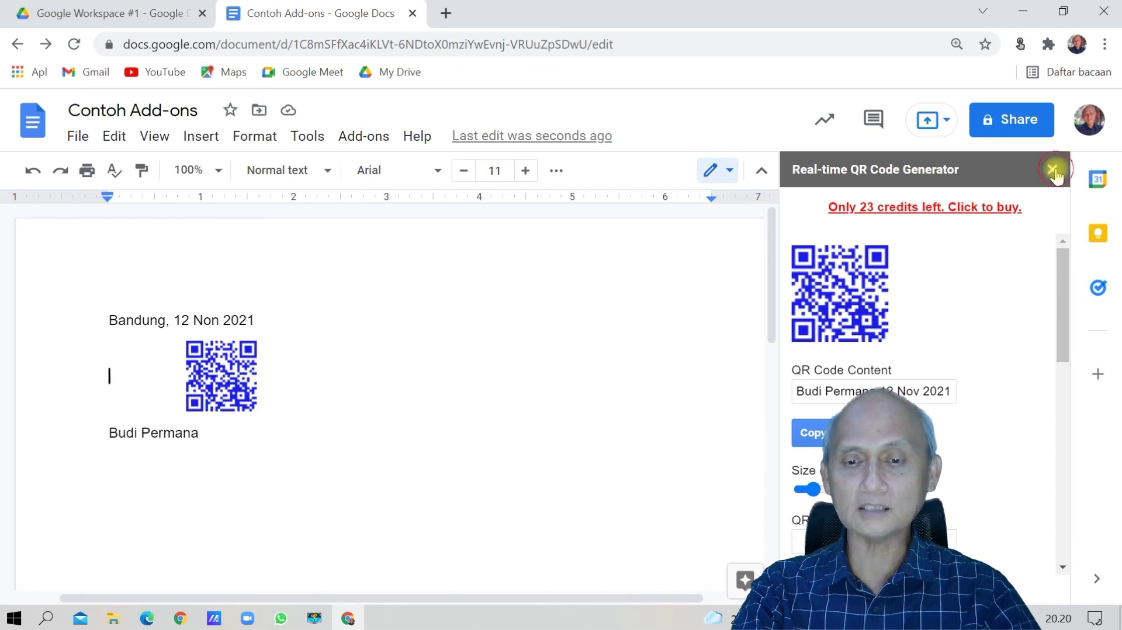
Shift the QR code slightly left beneath the Bandung date line.
left_click_drag(345, 379, 315, 376)
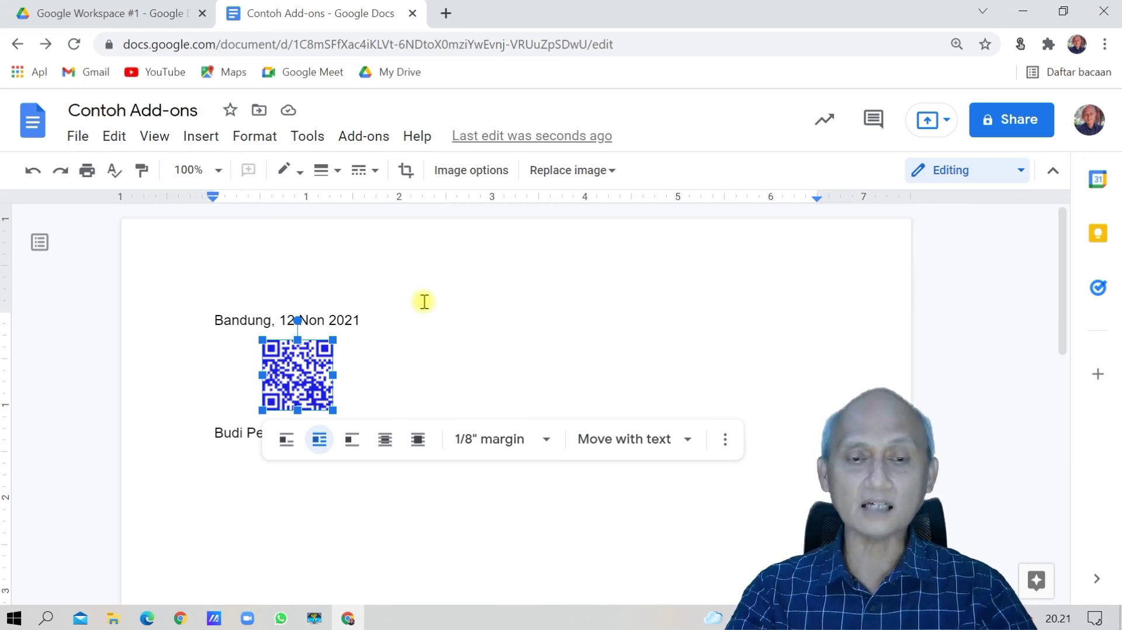
left_click(362, 141)
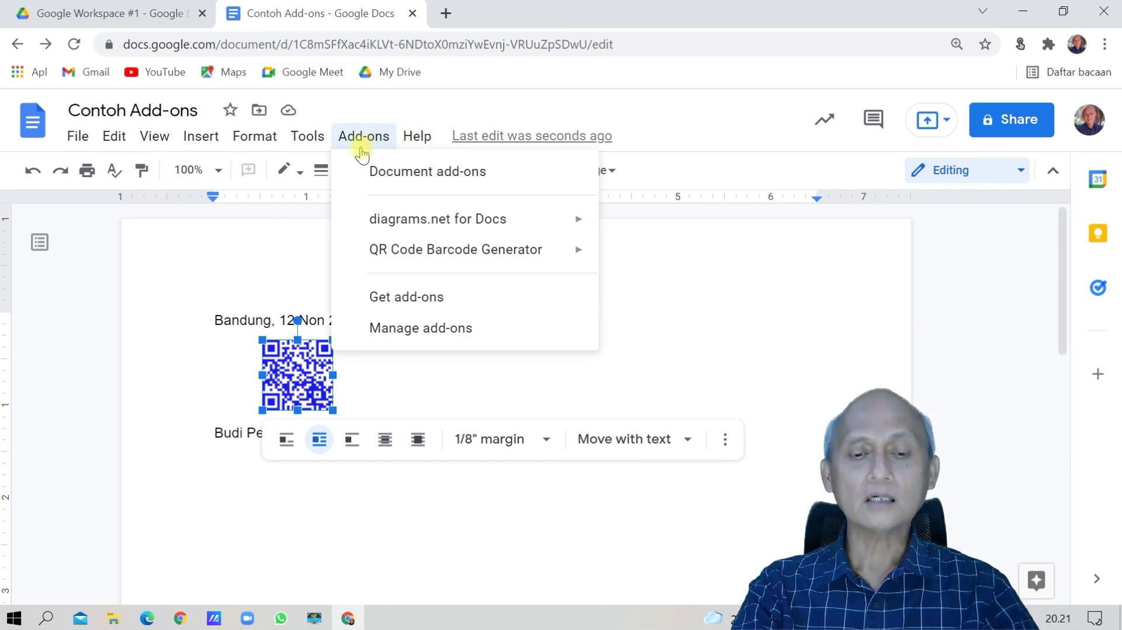
left_click(399, 331)
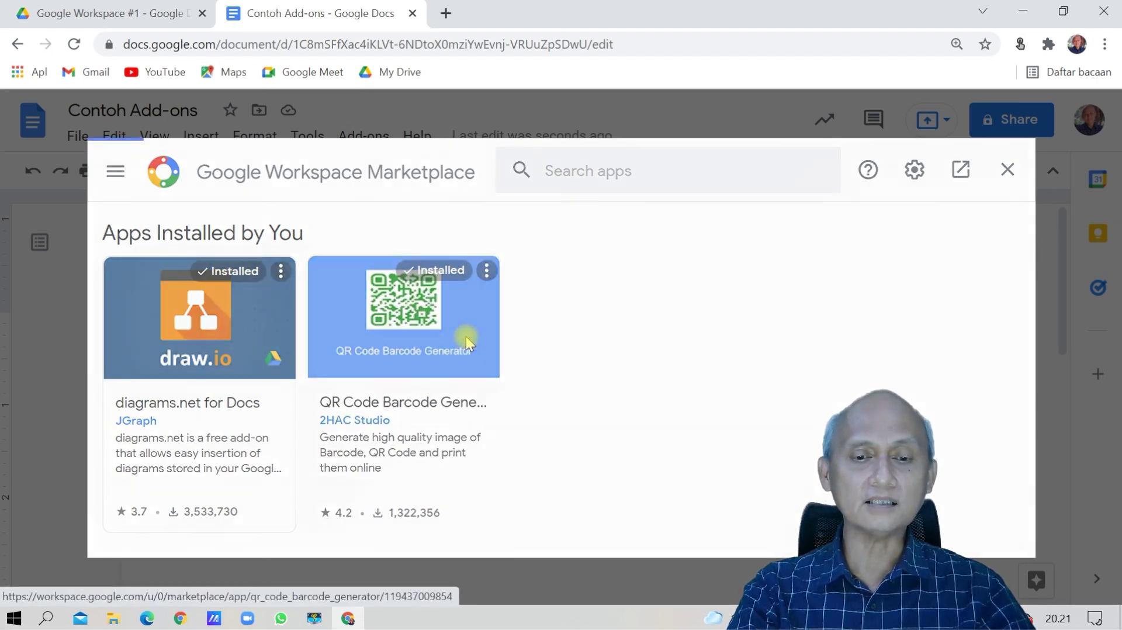
left_click(466, 342)
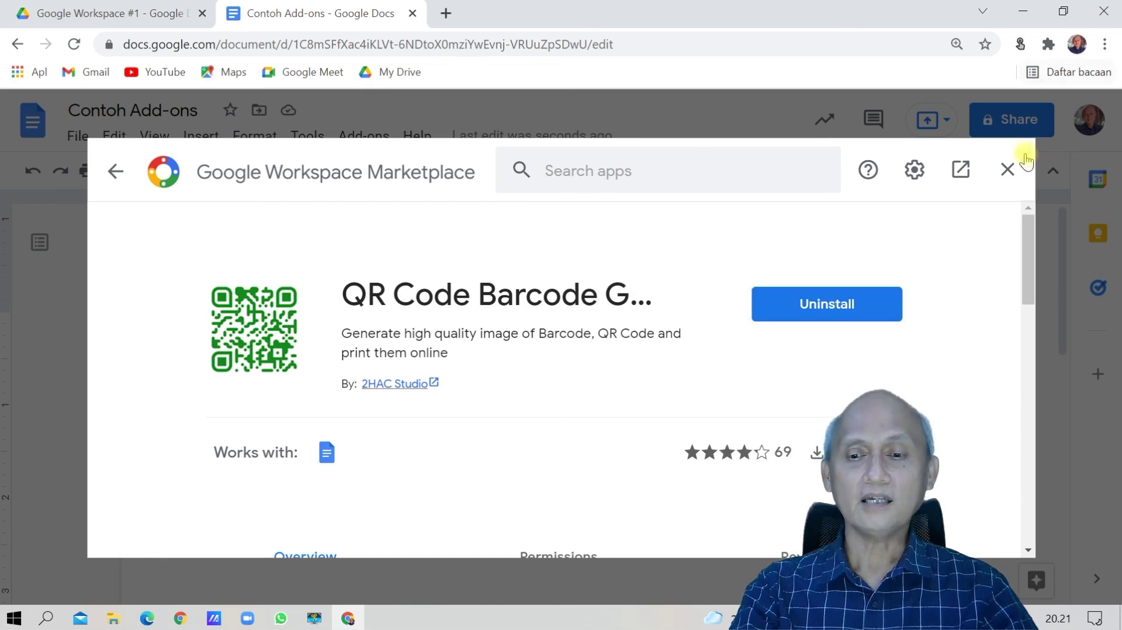
left_click(1007, 170)
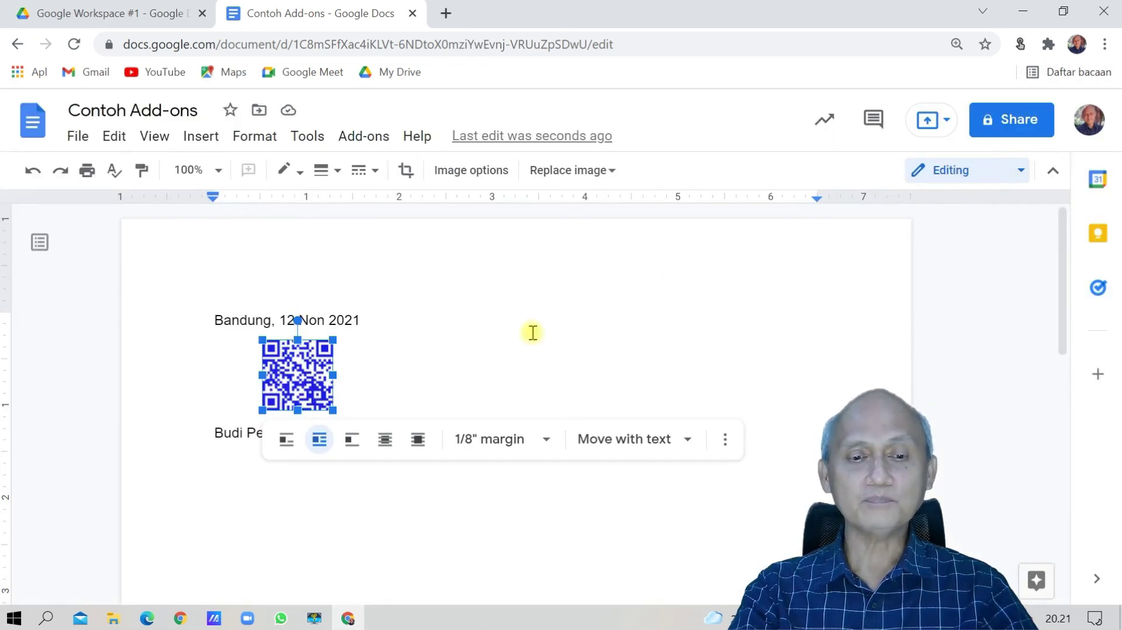
left_click(473, 363)
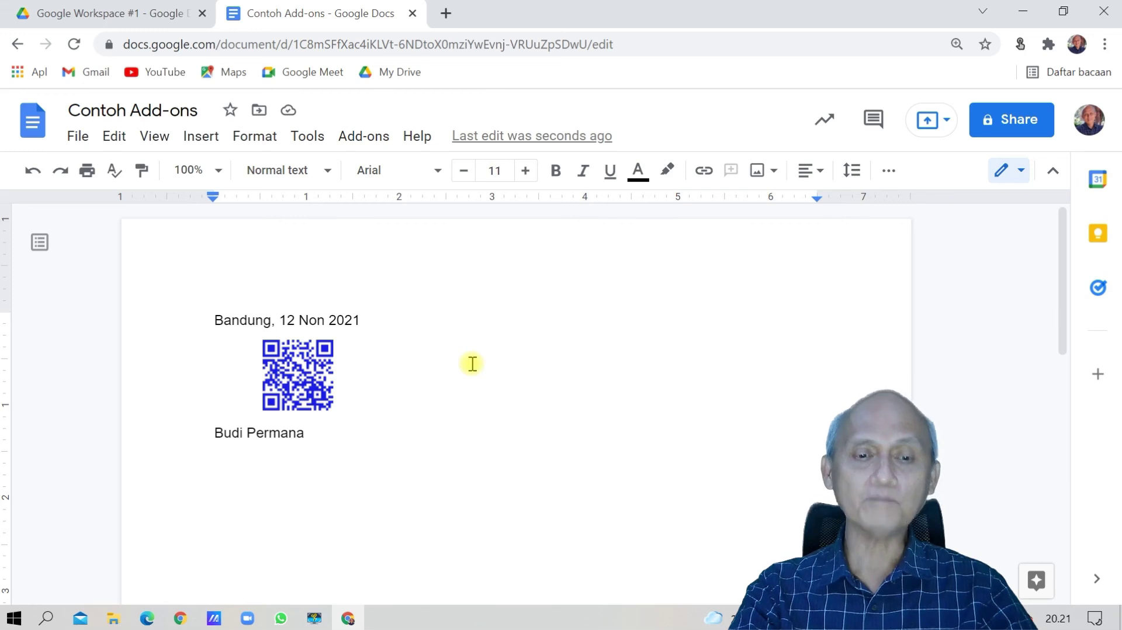